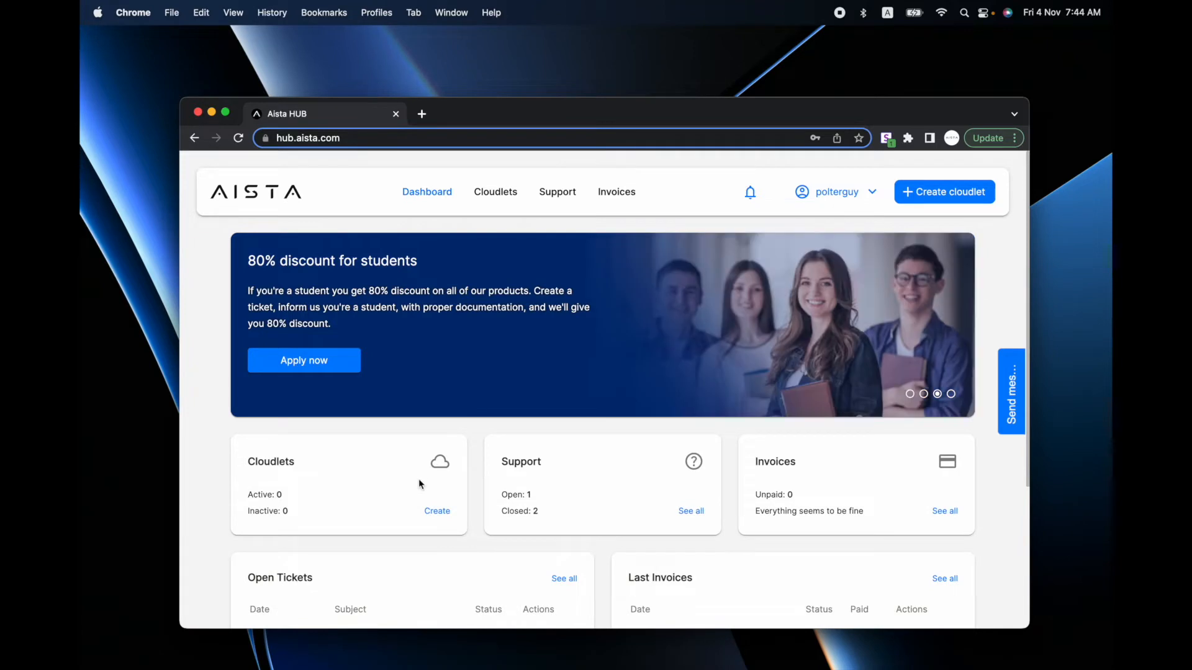
# - Create a free Demo cloudlet named 'api' hosted in the London data center
pyautogui.click(958, 193)
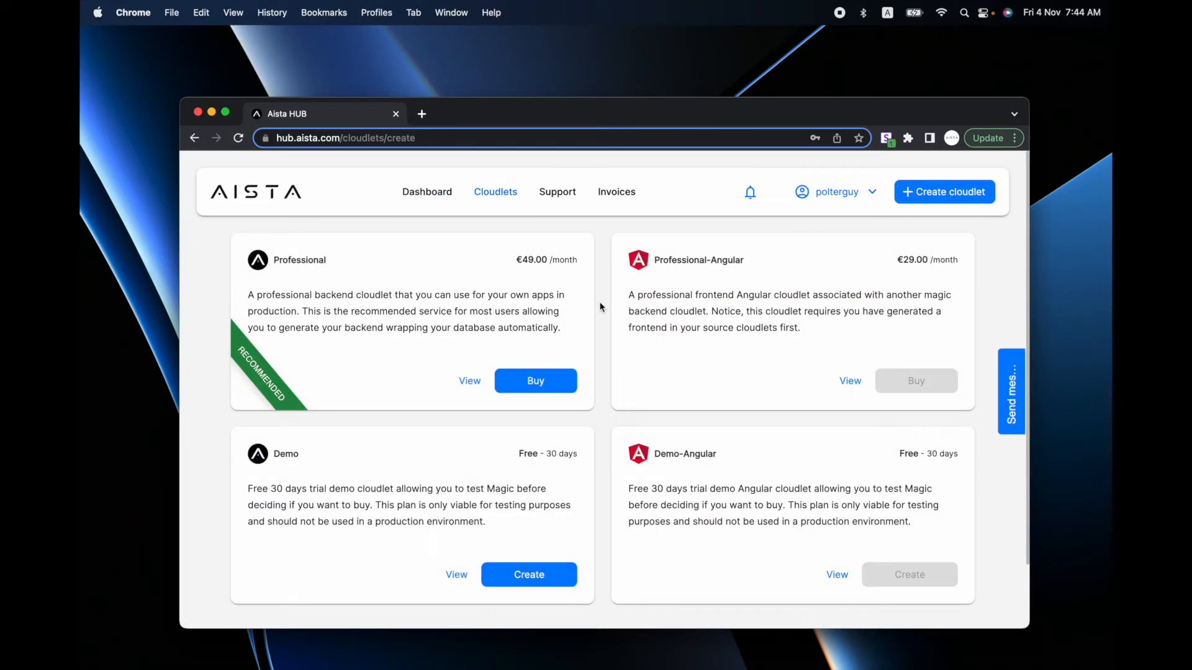
pyautogui.click(519, 573)
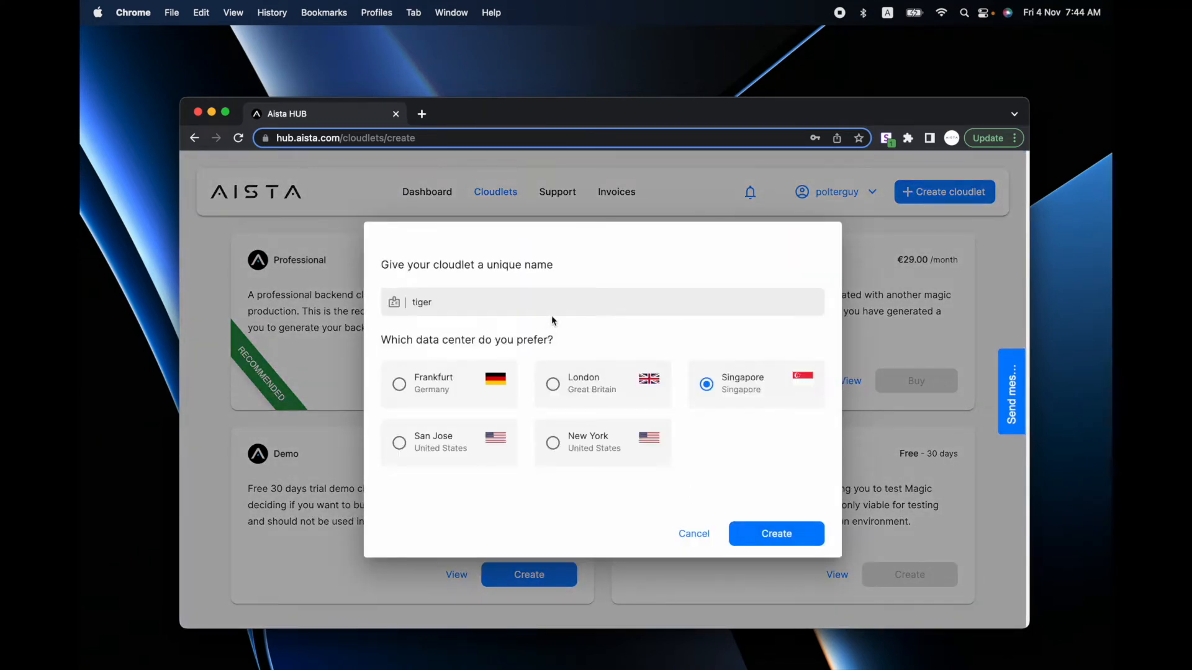
pyautogui.click(556, 309)
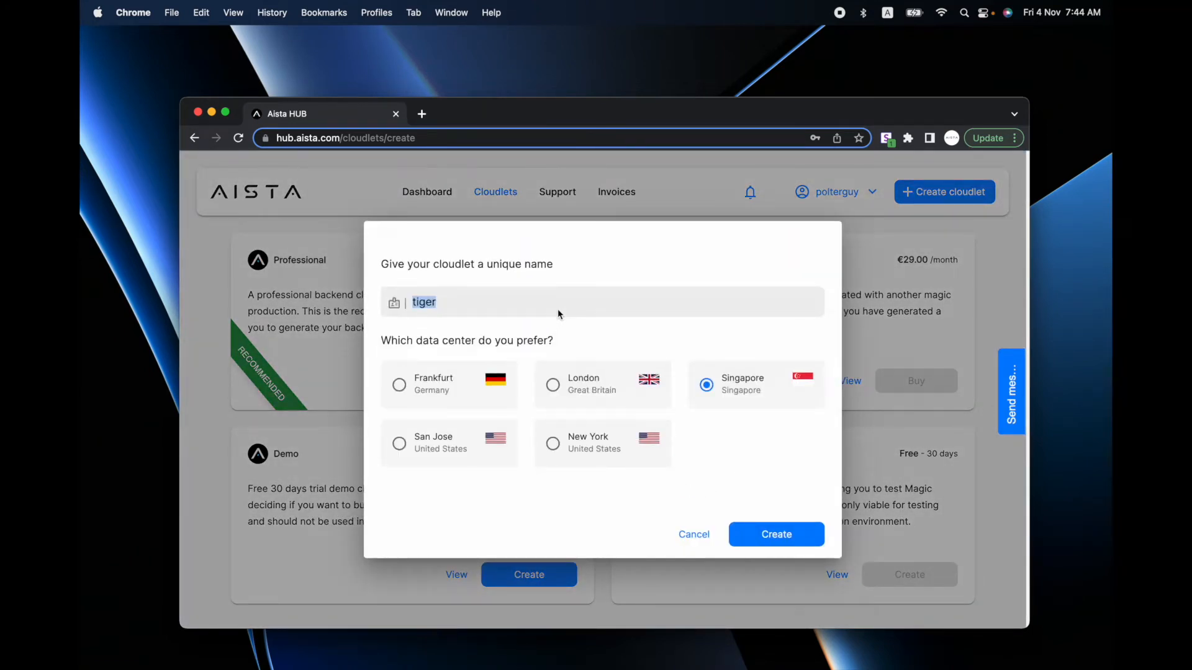
pyautogui.write('api')
pyautogui.click(576, 392)
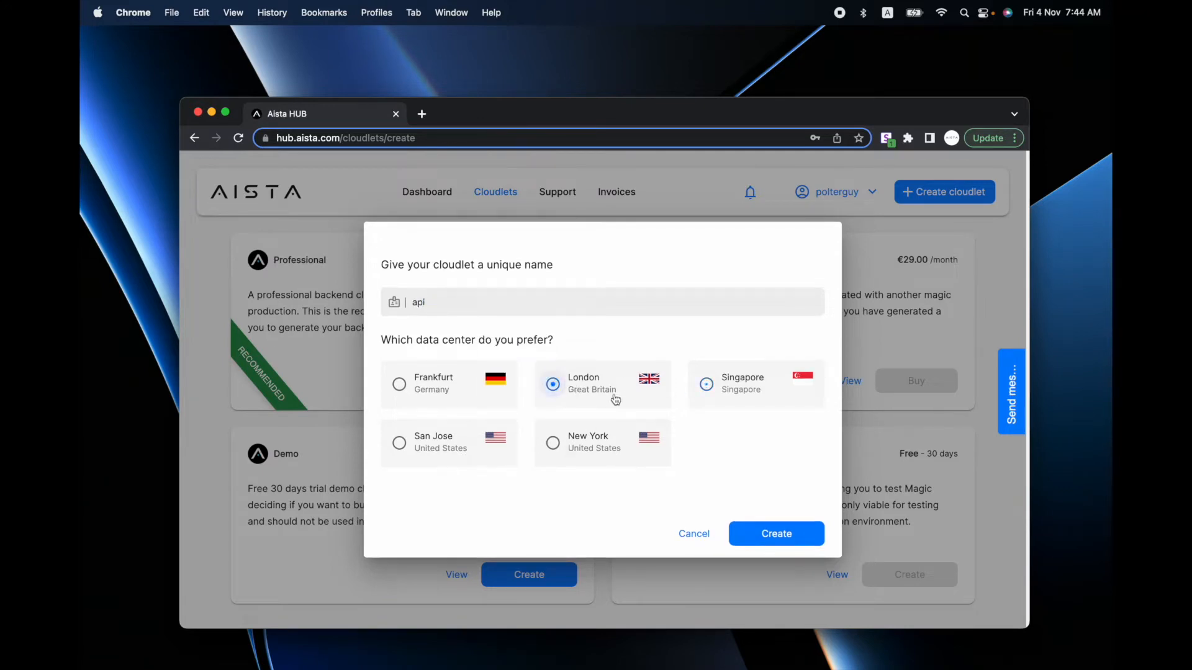
pyautogui.click(776, 534)
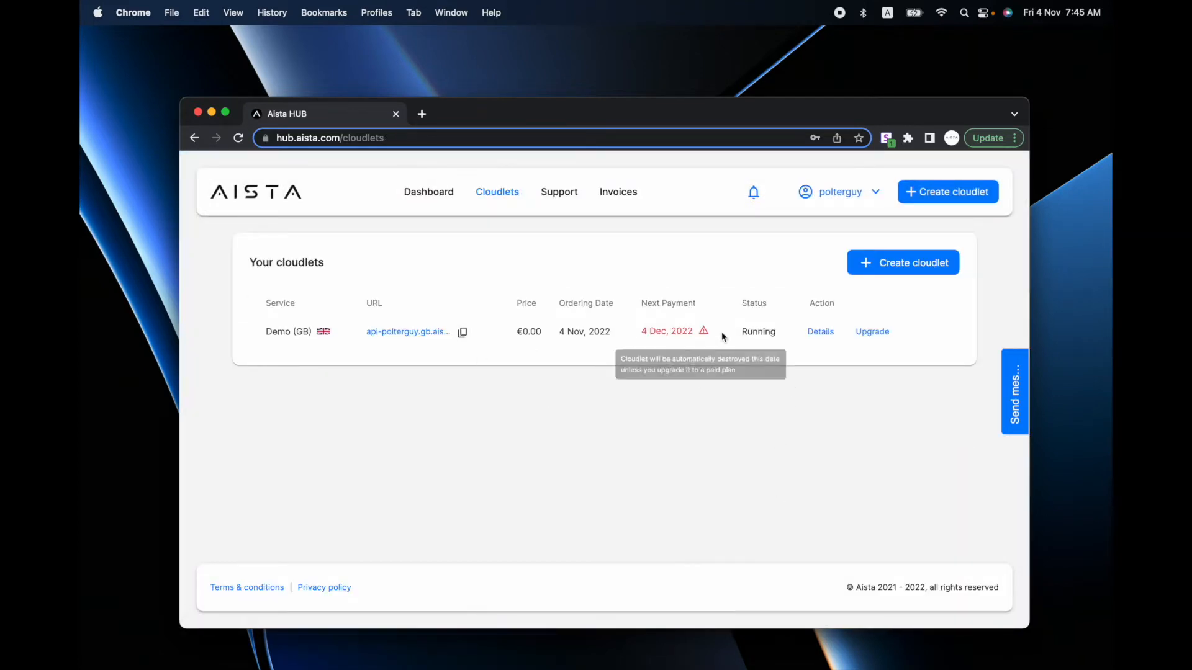
# - Log into the new api cloudlet and dismiss the getting-started steps card
pyautogui.click(393, 333)
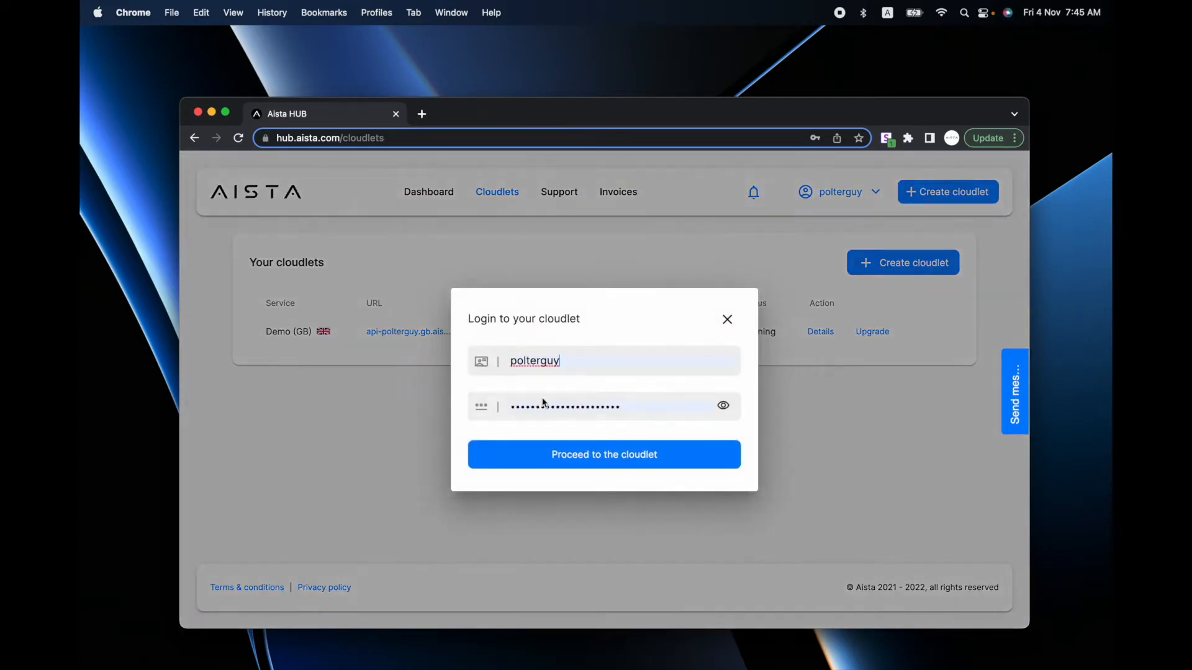
pyautogui.click(603, 457)
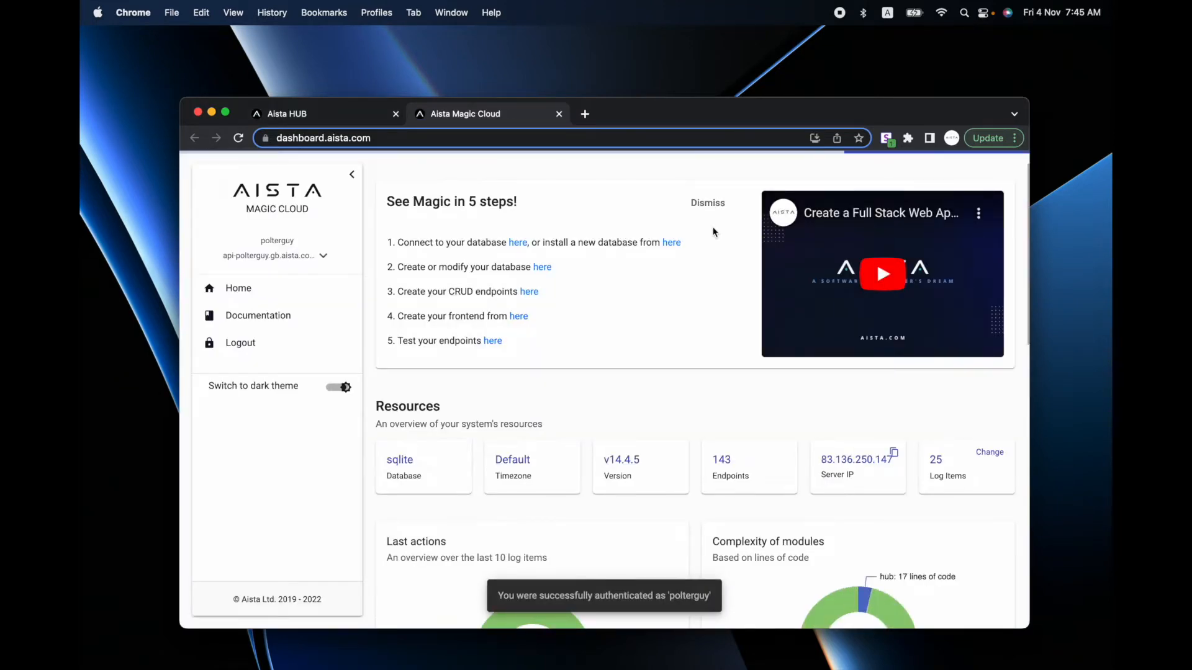
pyautogui.click(707, 203)
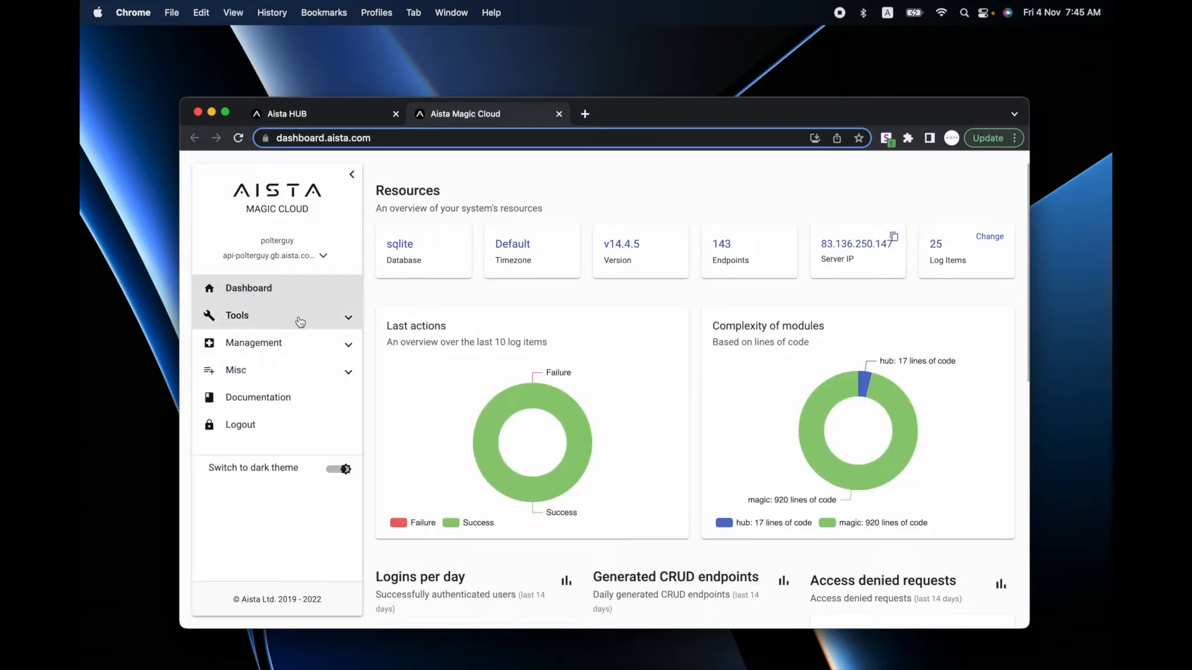
# - Open SQL Studio on the SQLite magic database, closing the install-a-database panel
pyautogui.click(301, 322)
pyautogui.click(334, 346)
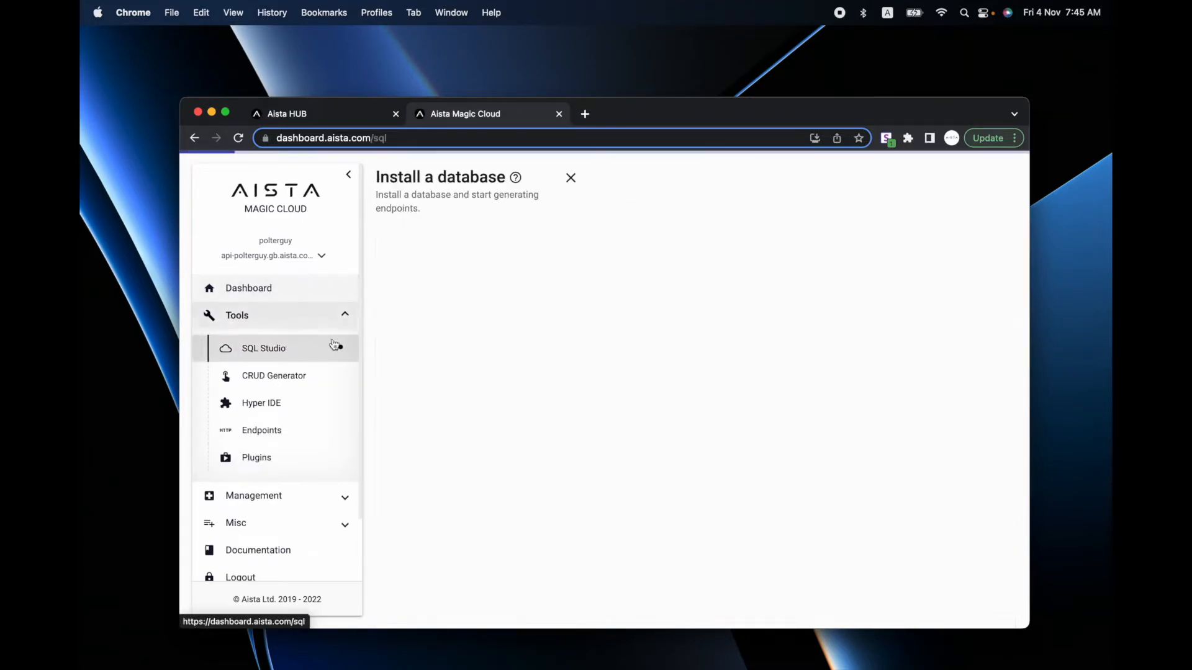
pyautogui.click(570, 178)
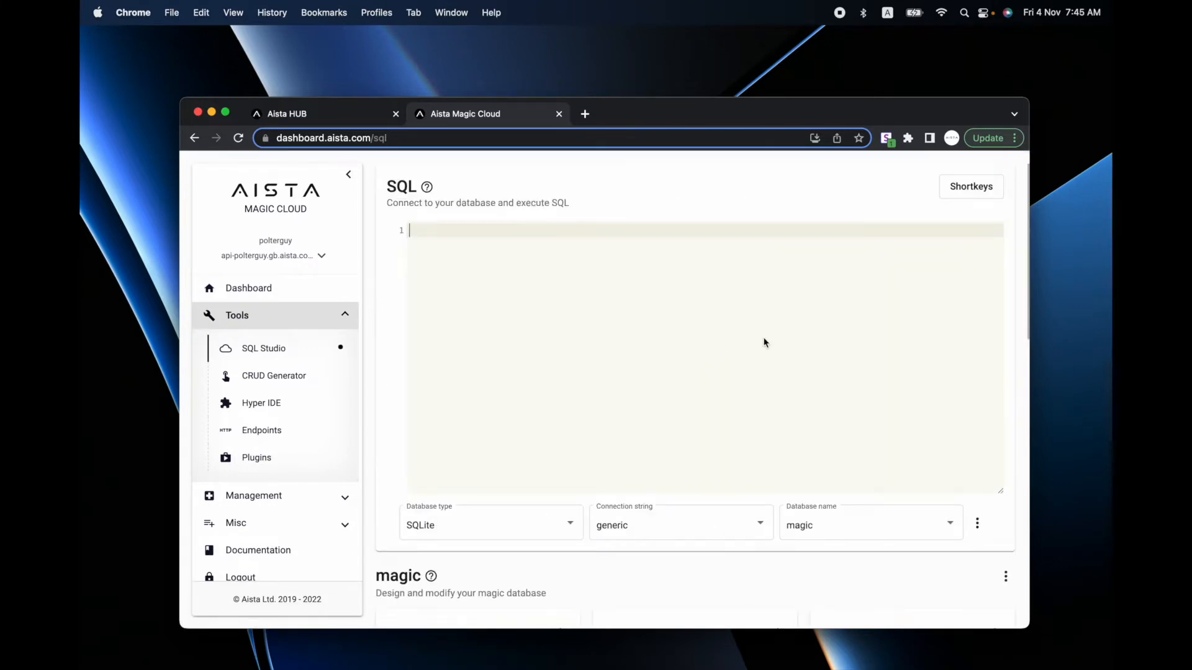
pyautogui.click(978, 526)
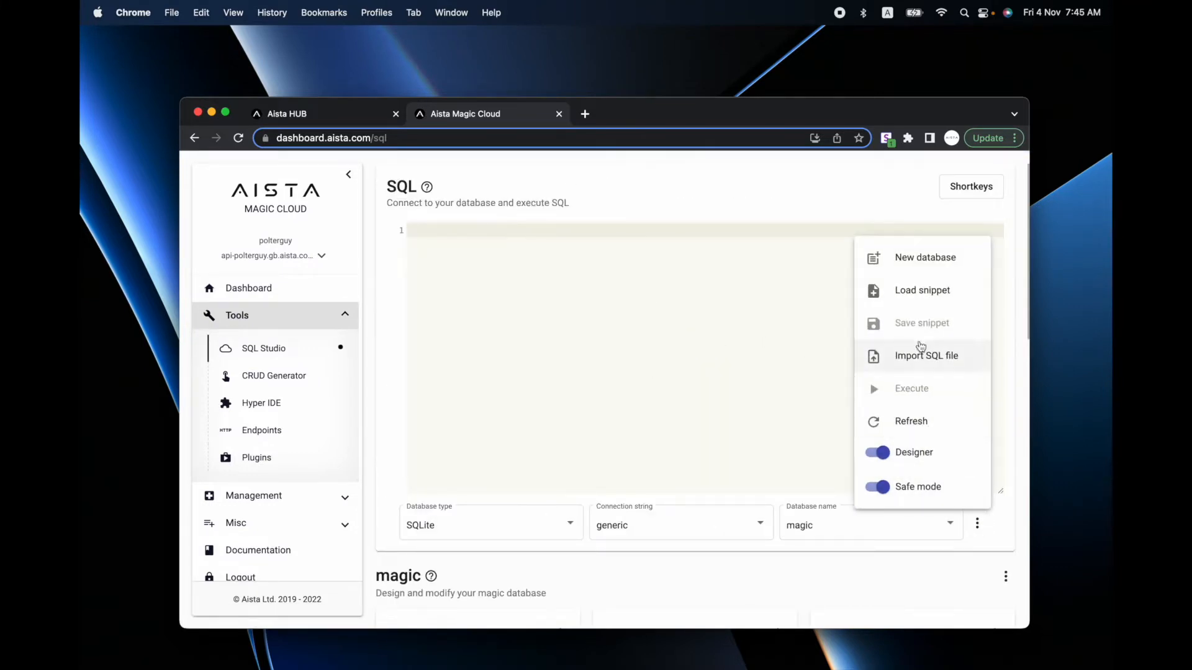
# - Create a new SQLite database named 'consultant'
pyautogui.click(920, 260)
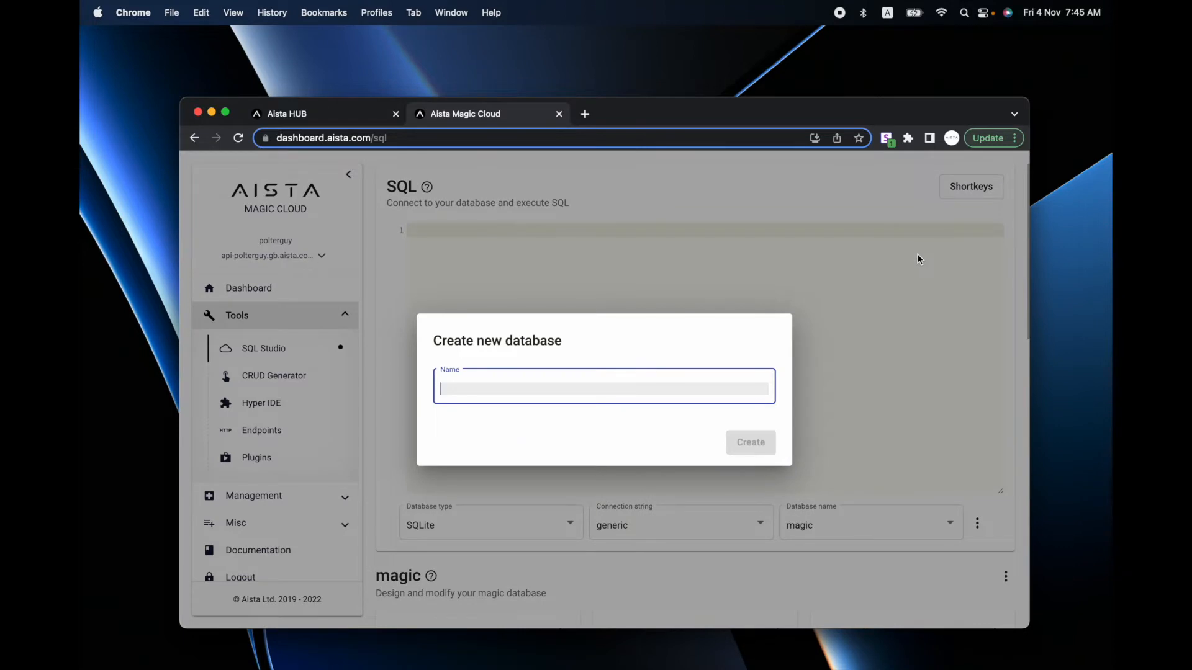
pyautogui.write('consu')
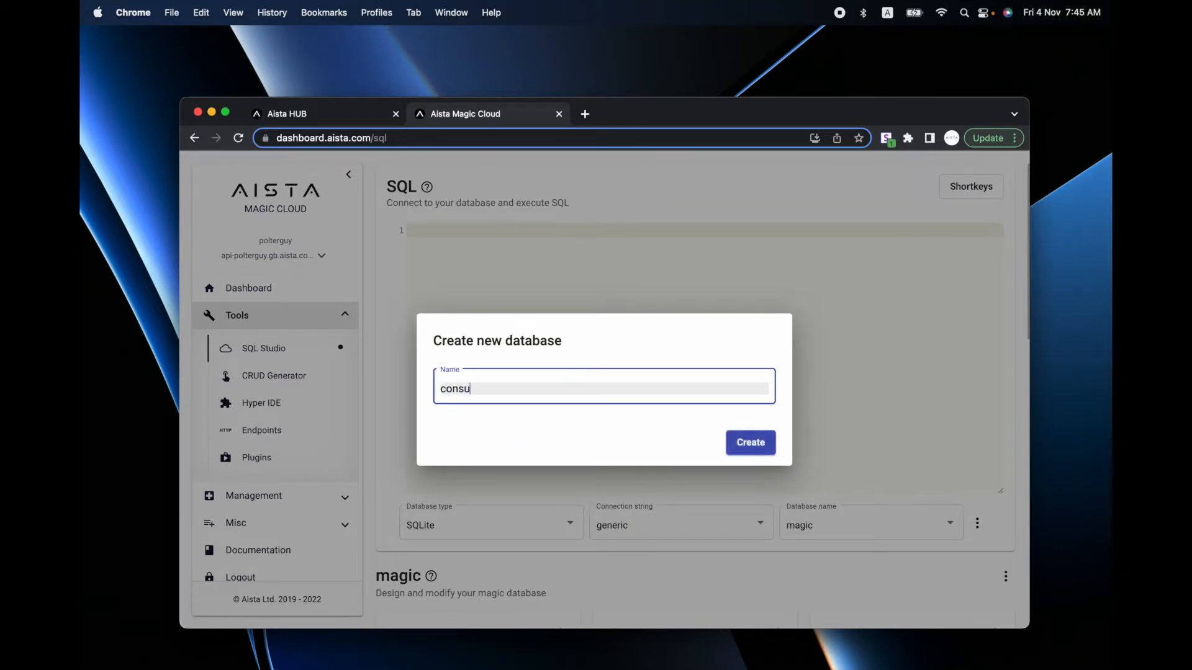
pyautogui.write('ltant')
pyautogui.press('Return')
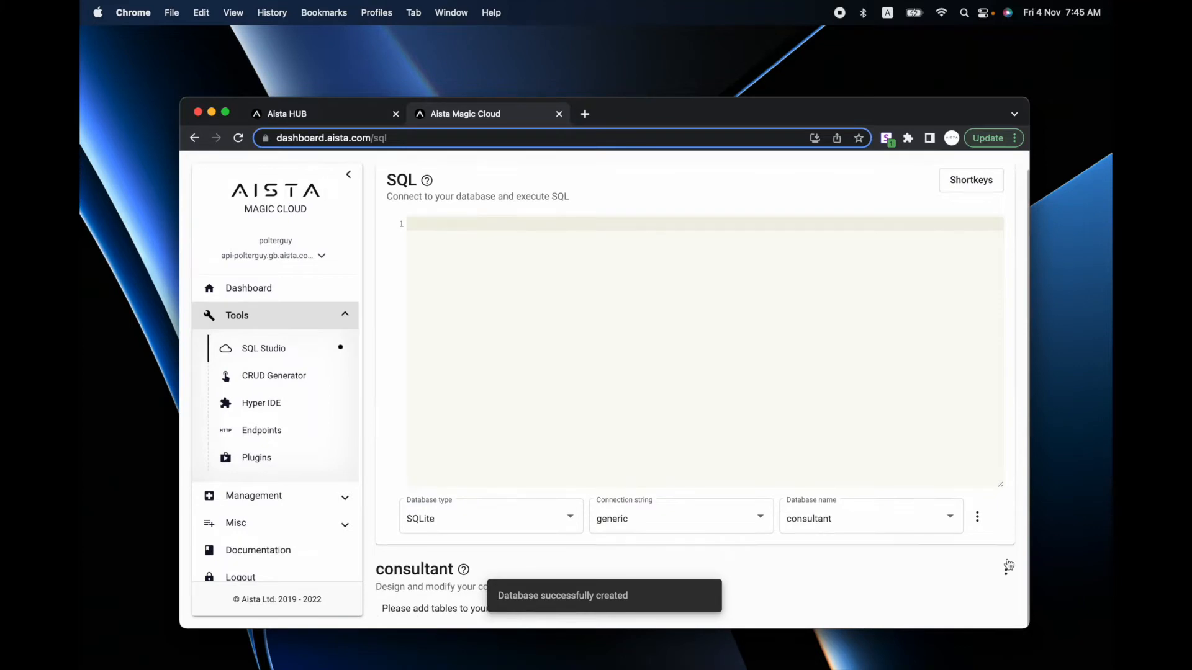
# - Add a 'resource' table with the default auto-increment resource_id primary key
pyautogui.click(1005, 570)
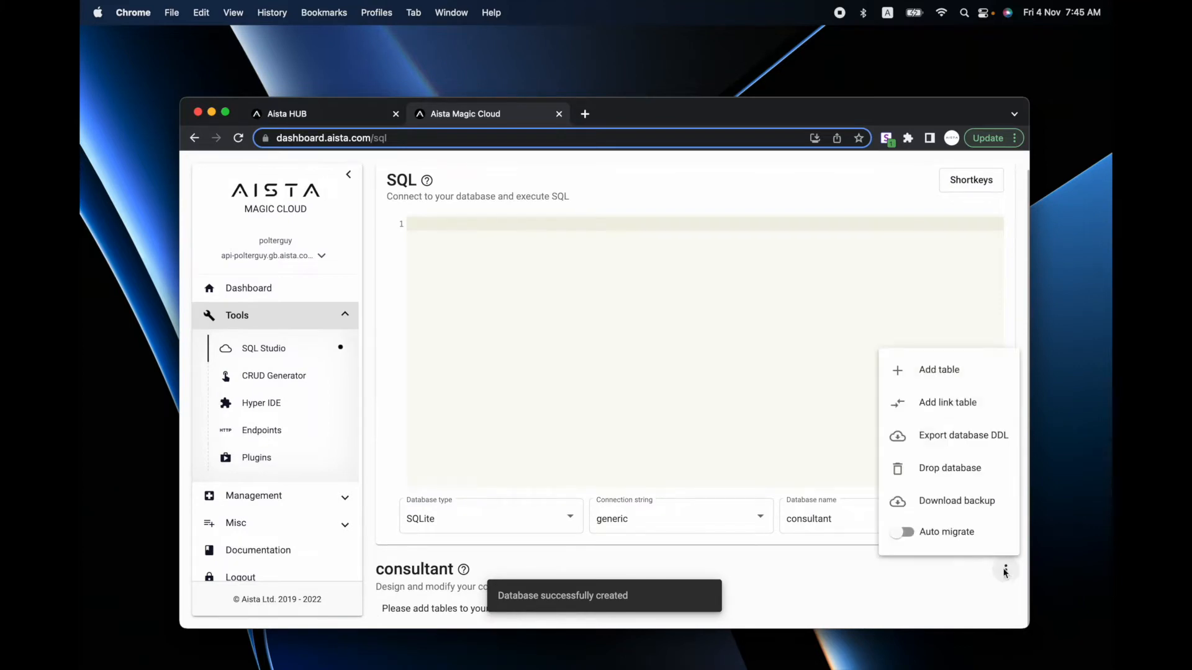
pyautogui.click(923, 370)
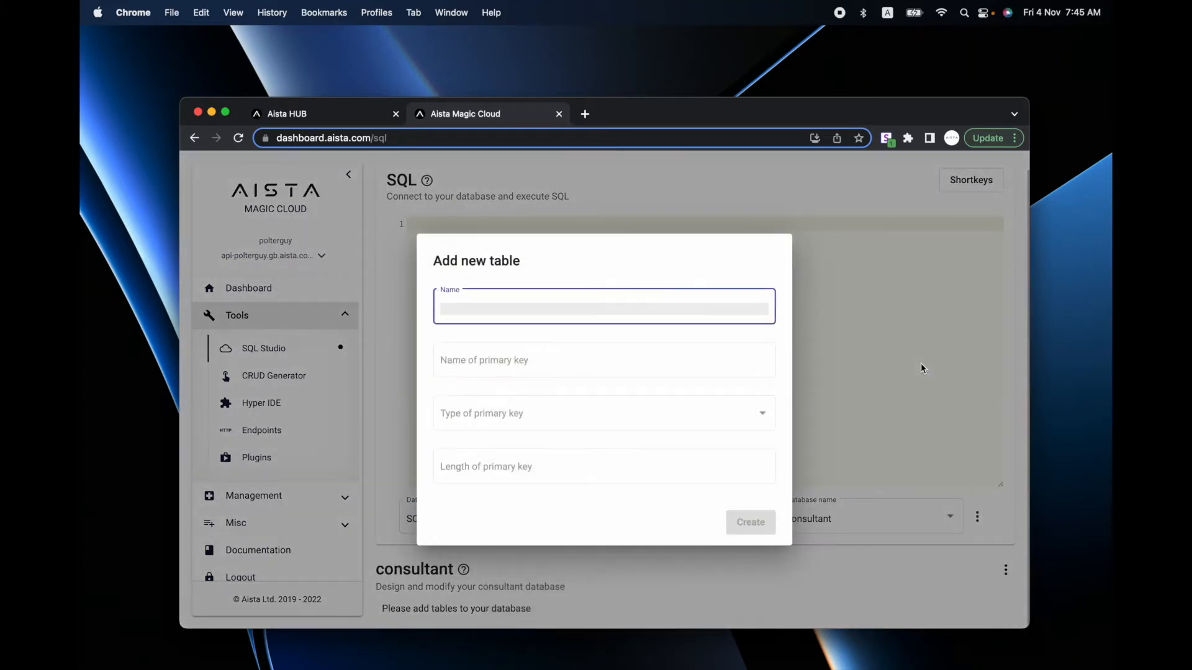
pyautogui.write('resource')
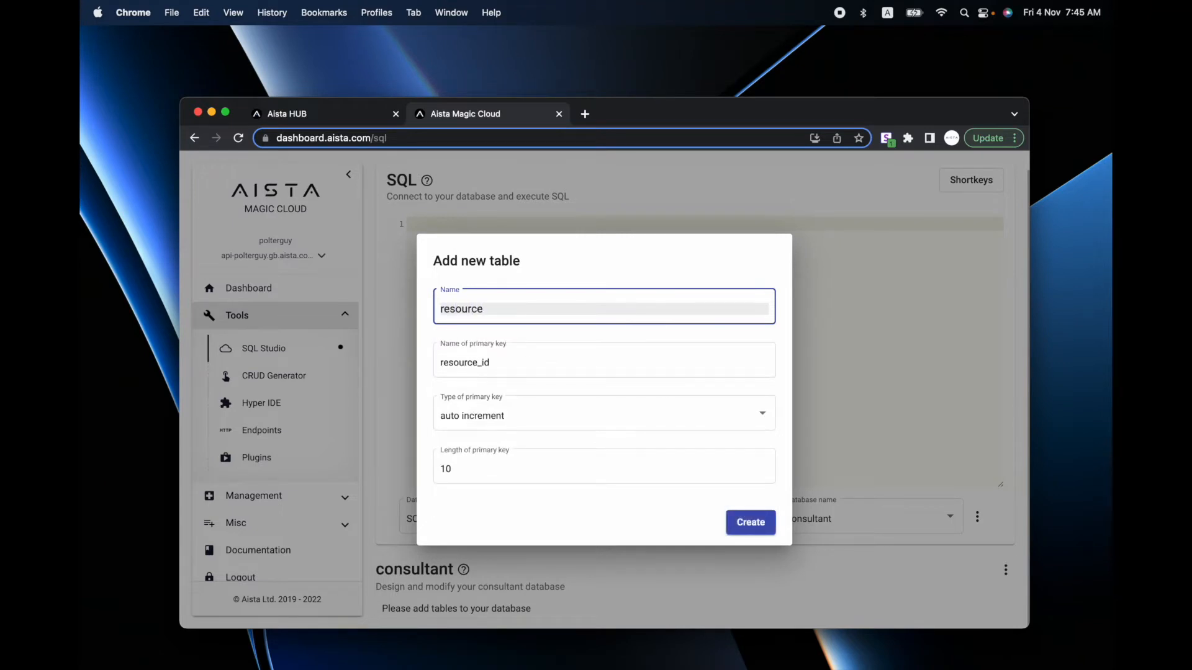
pyautogui.press('Tab')
pyautogui.press('Return')
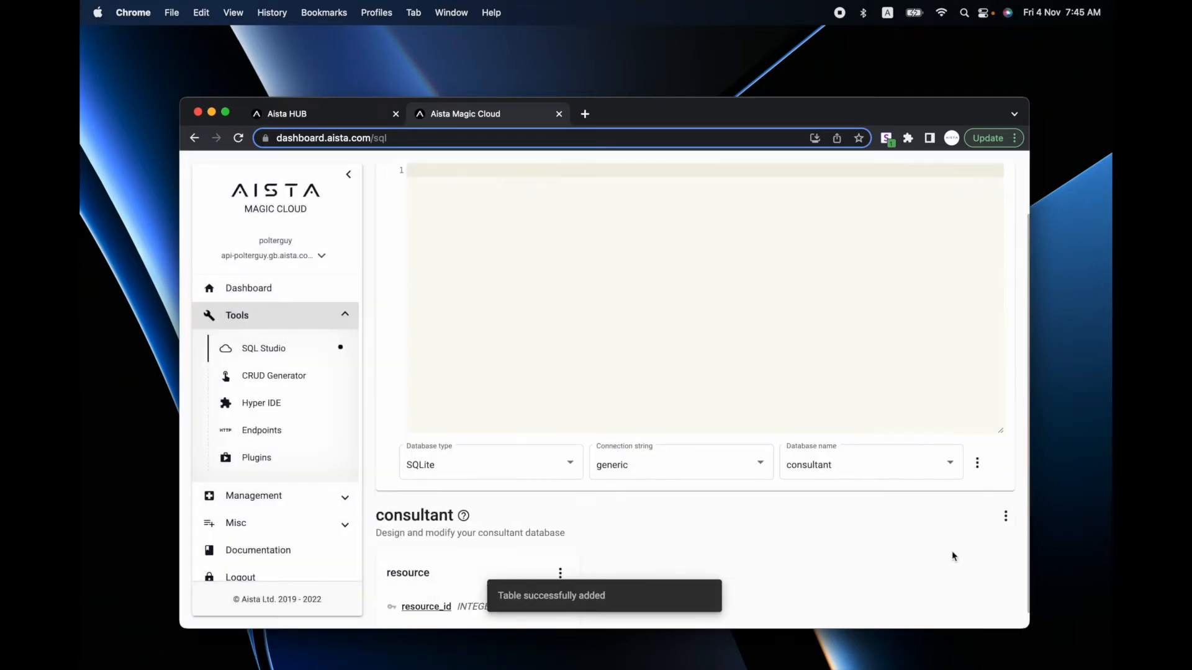
# - Add a text field named 'name' to the resource table
pyautogui.scroll(-2, 952, 550)
pyautogui.click(560, 540)
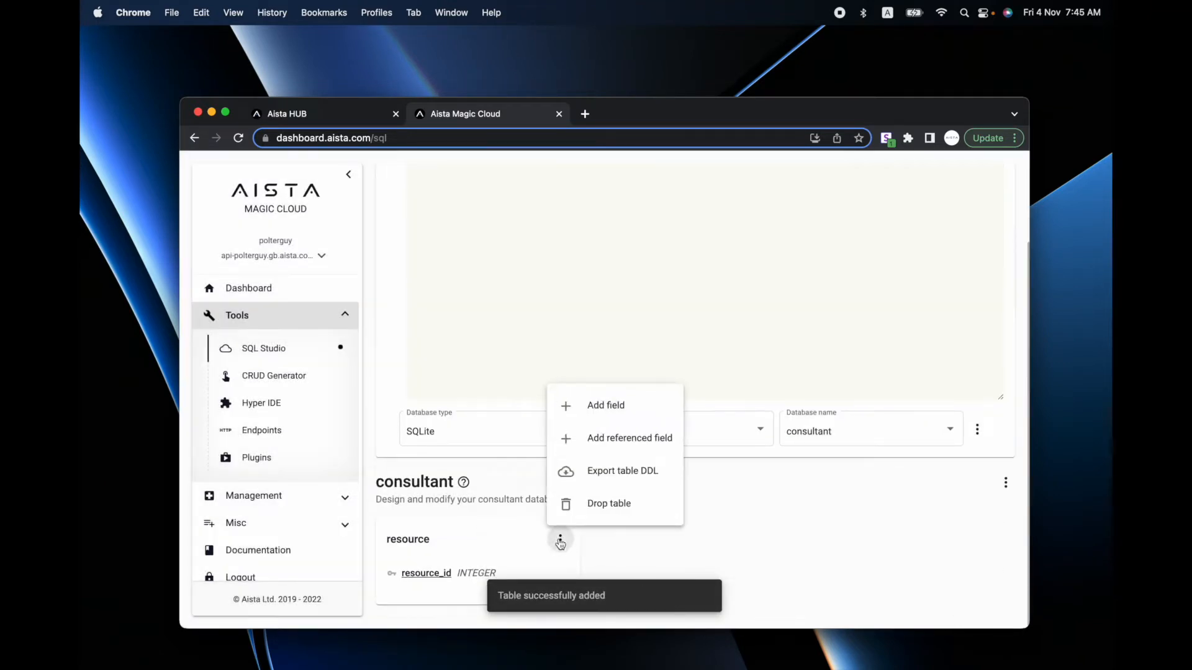
pyautogui.click(613, 407)
pyautogui.write('name')
pyautogui.press('Tab')
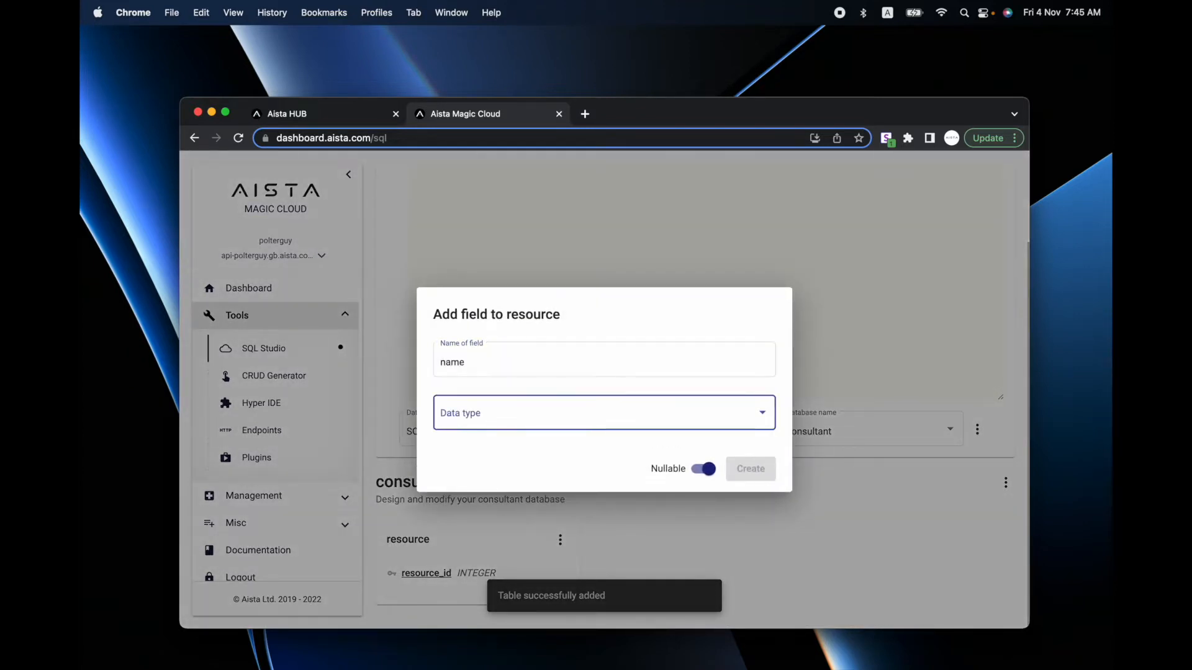
pyautogui.click(535, 418)
pyautogui.click(504, 526)
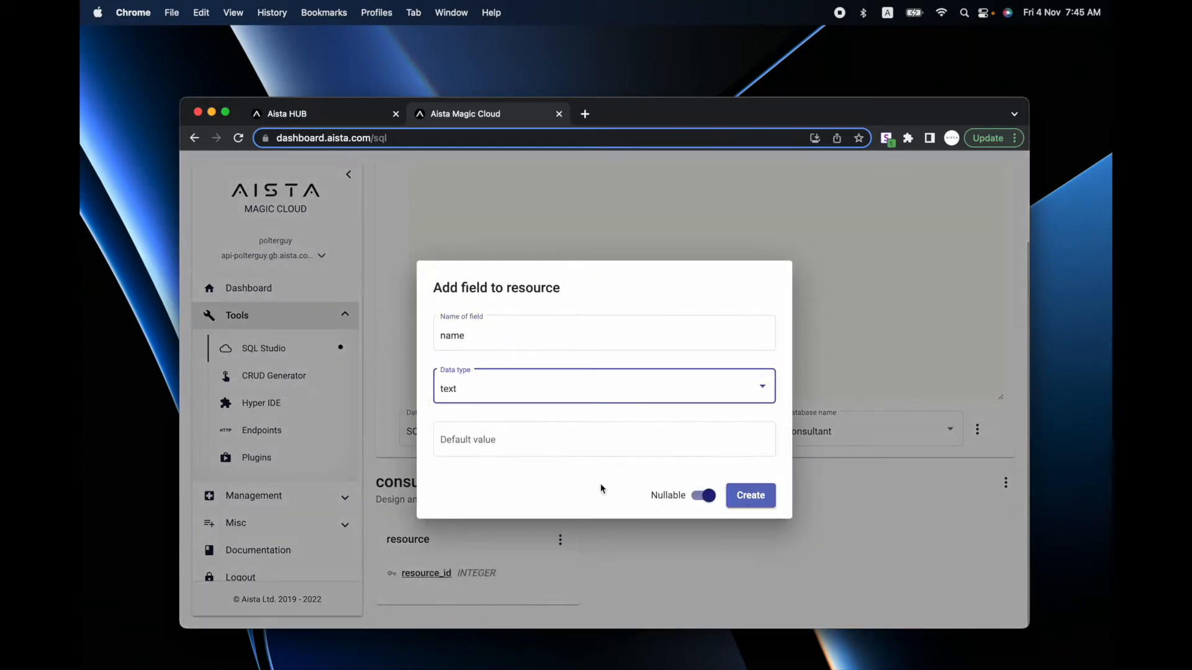
pyautogui.click(744, 497)
# - Add an integer 'busy' field to resource, abandoning an attempted third field
pyautogui.click(560, 540)
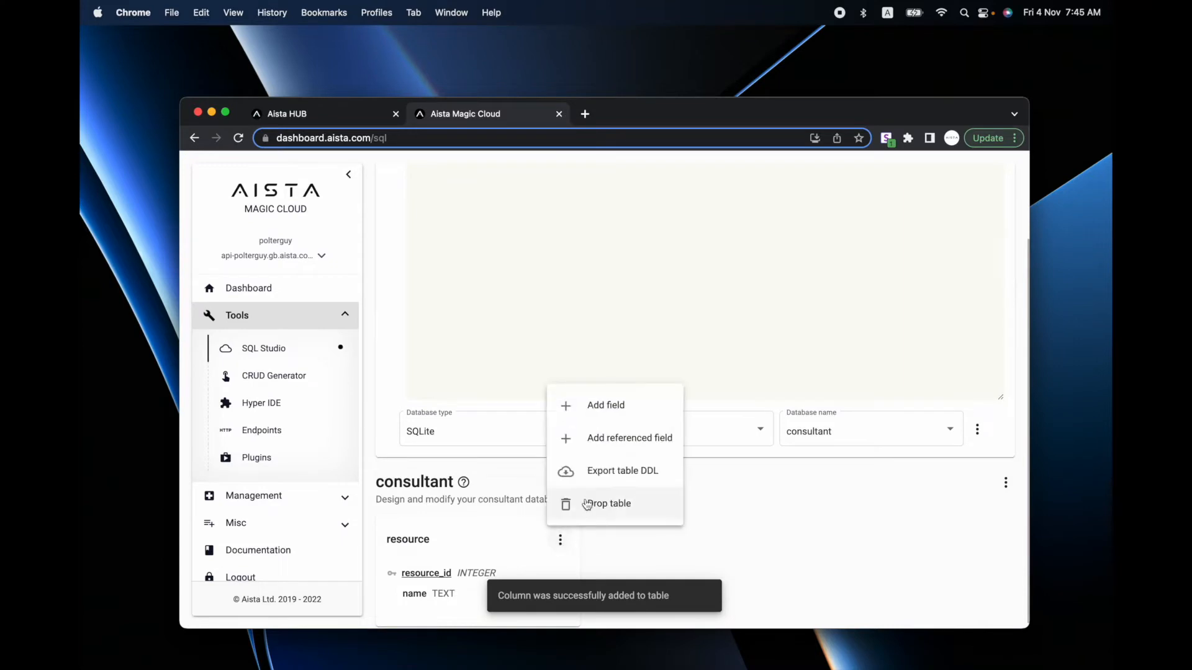
pyautogui.click(590, 403)
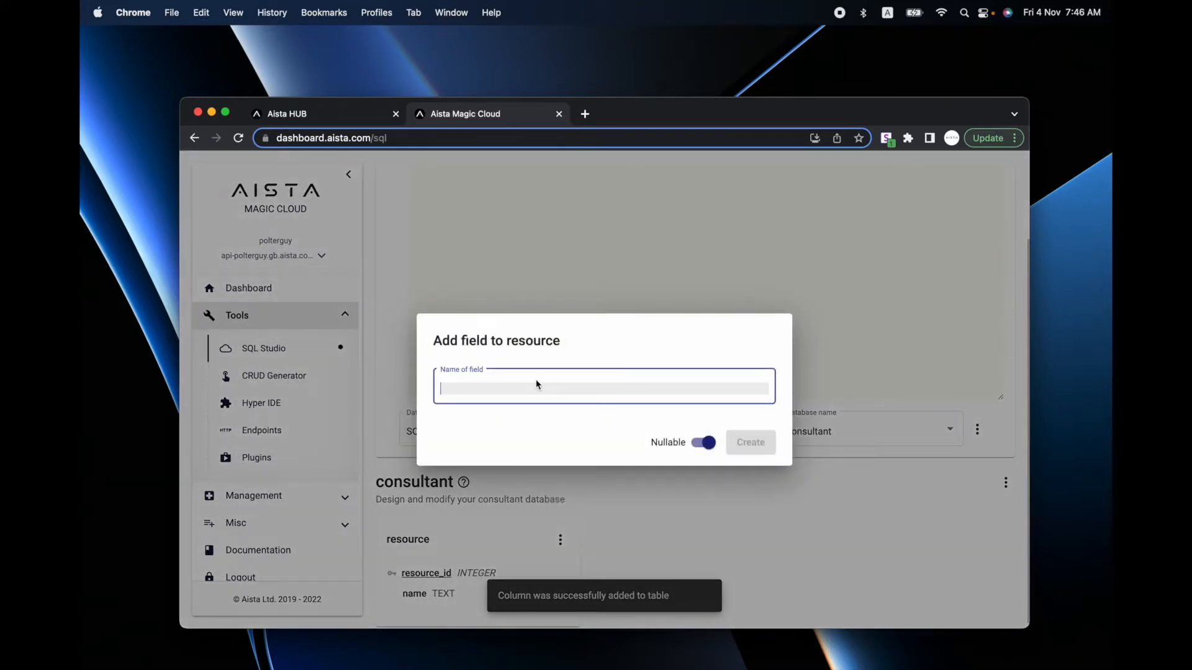
pyautogui.write('b')
pyautogui.click(534, 420)
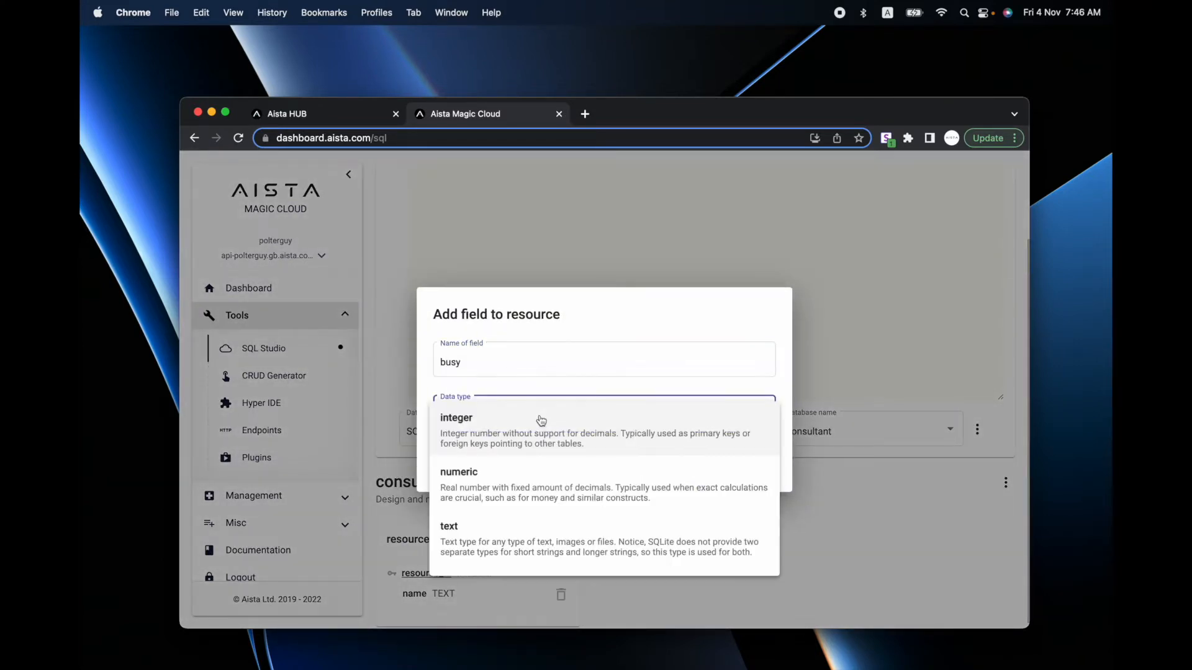
pyautogui.scroll(-3, 539, 418)
pyautogui.scroll(2, 523, 511)
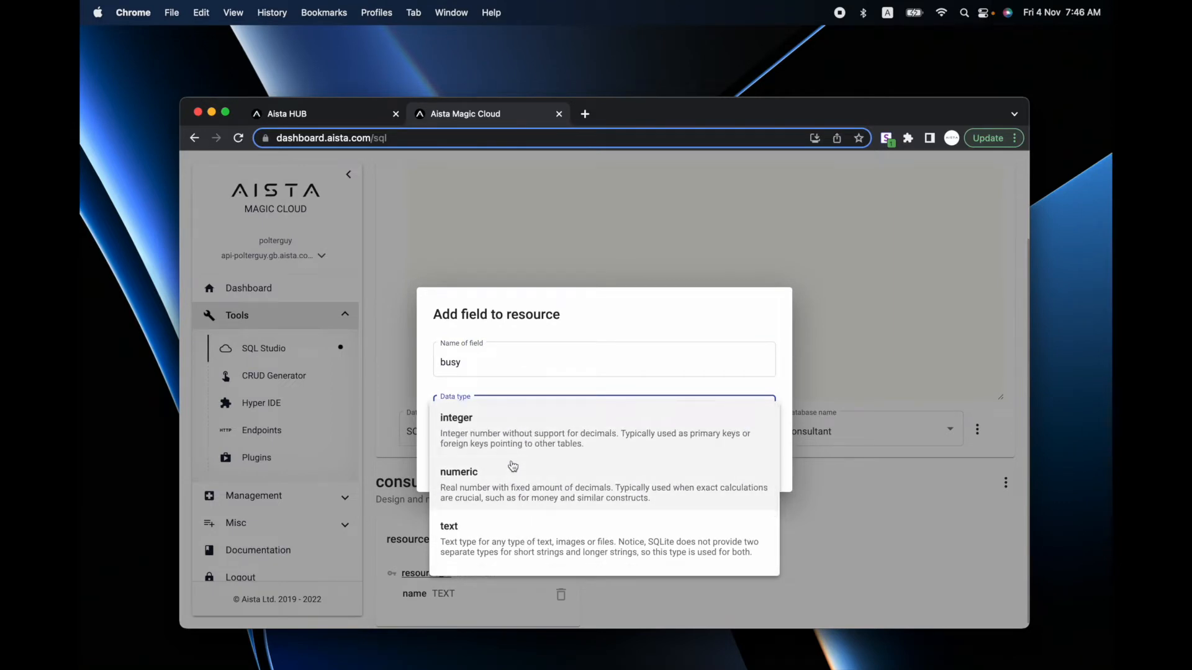
pyautogui.click(534, 438)
pyautogui.click(756, 497)
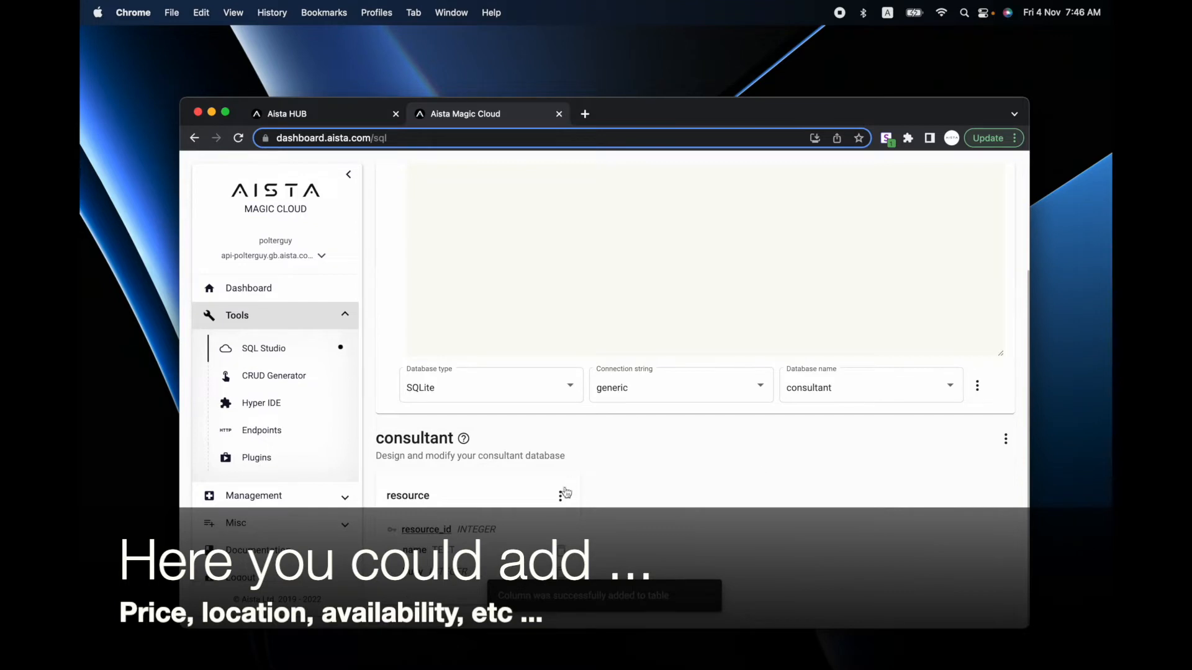
pyautogui.click(561, 496)
pyautogui.click(610, 366)
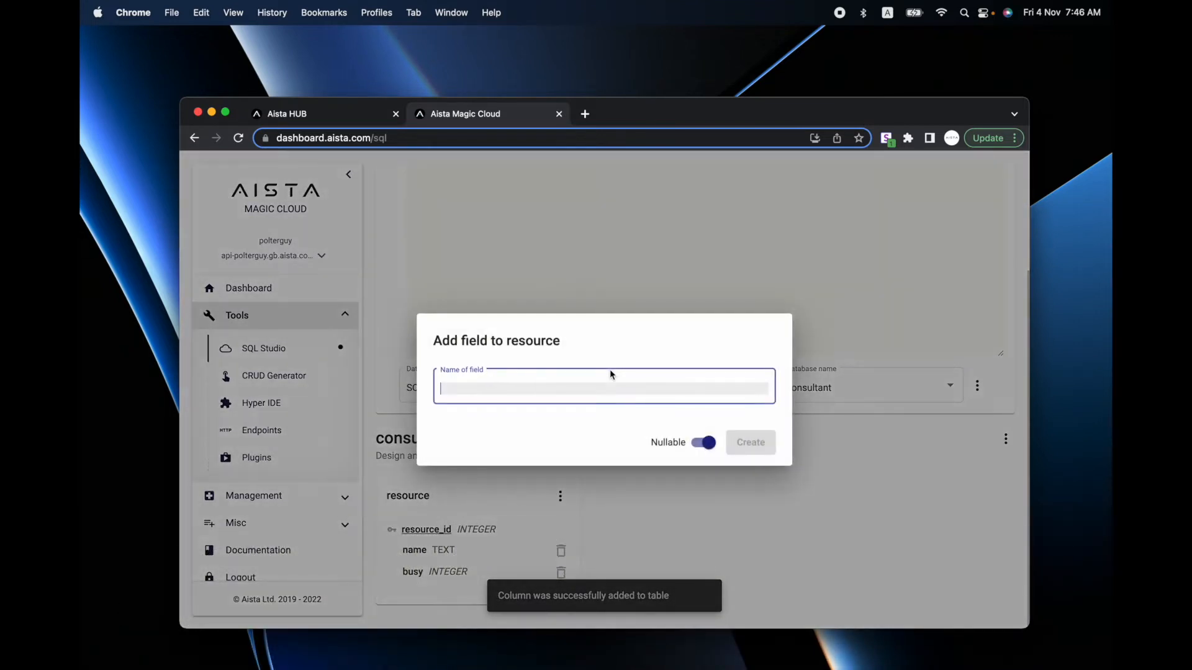
pyautogui.click(872, 419)
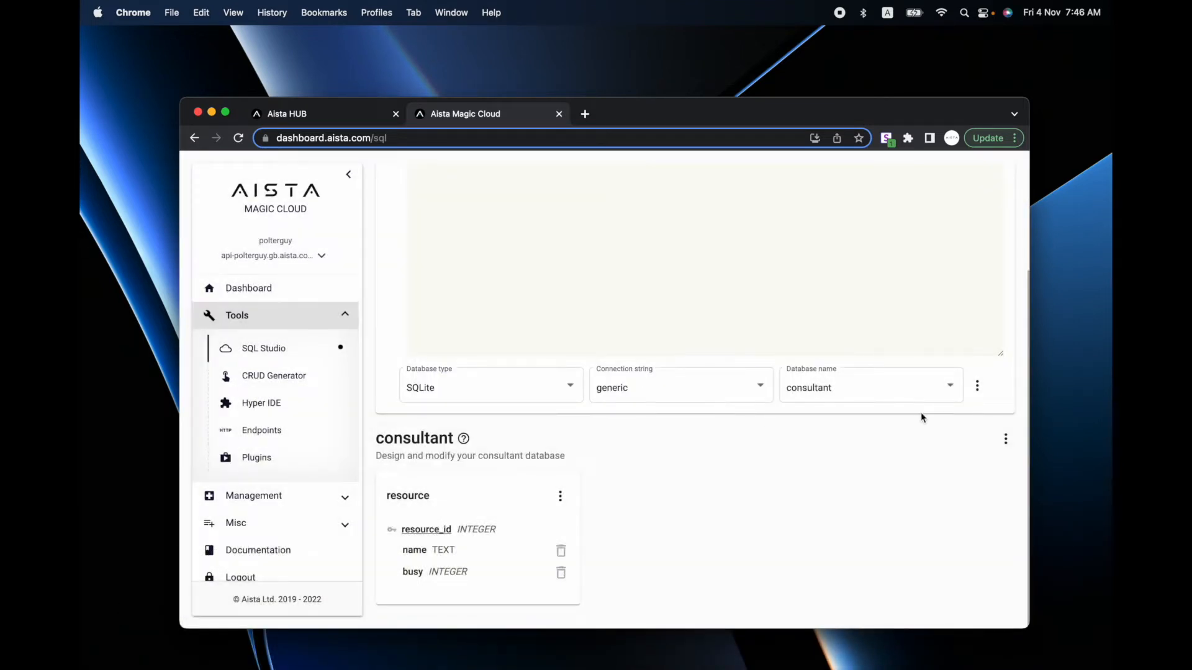
pyautogui.click(1005, 439)
# - Create a 'knowledge' table and give it a text 'type' column
pyautogui.click(915, 244)
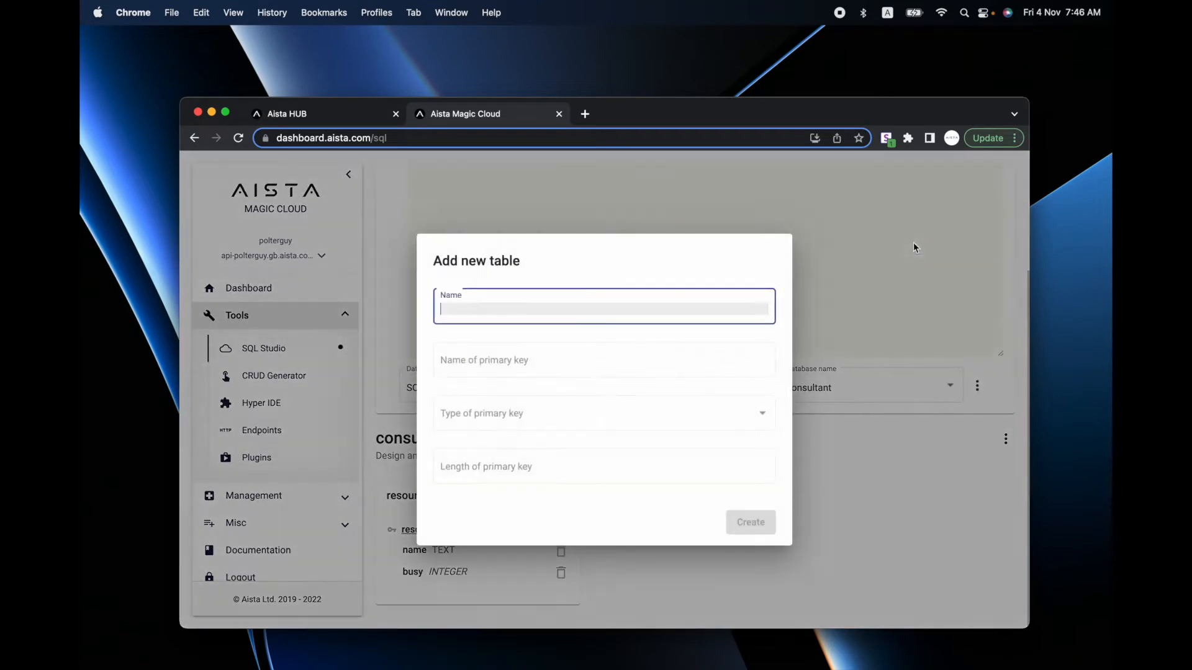
pyautogui.write('knowledge')
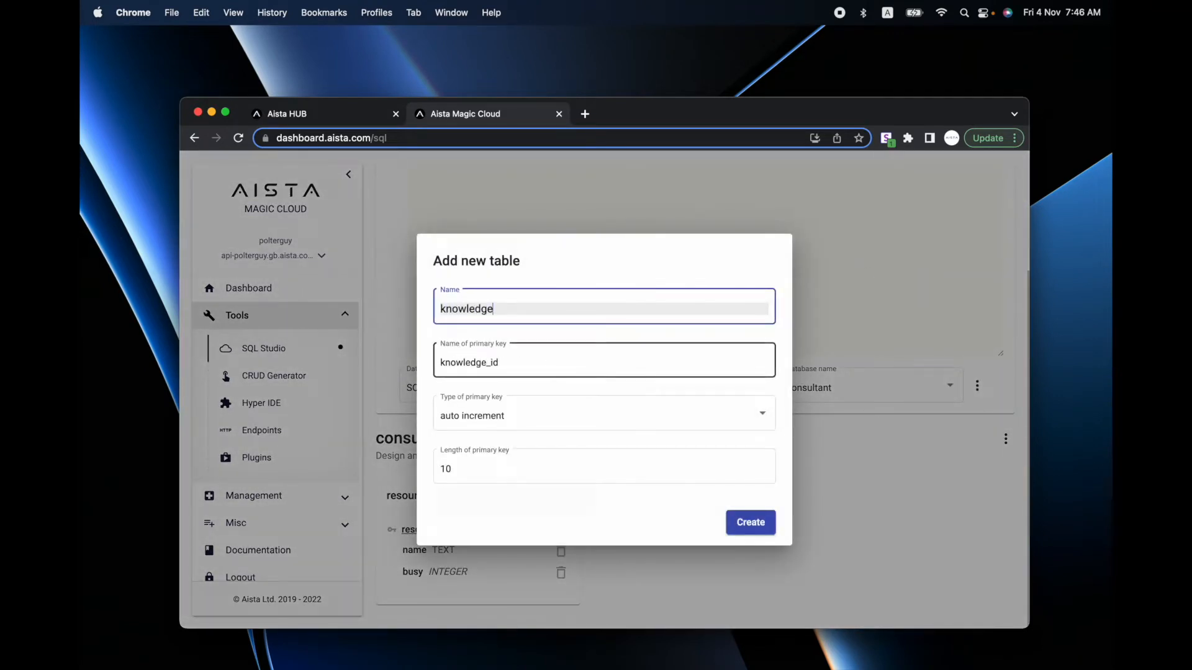
pyautogui.click(753, 523)
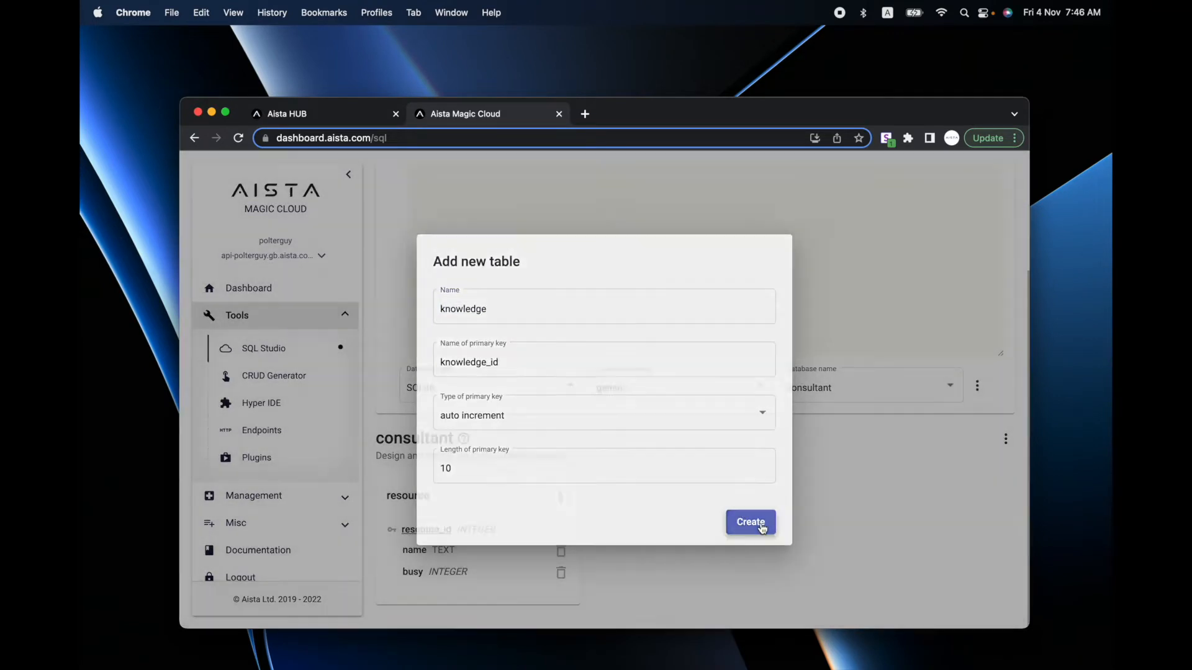
pyautogui.click(777, 496)
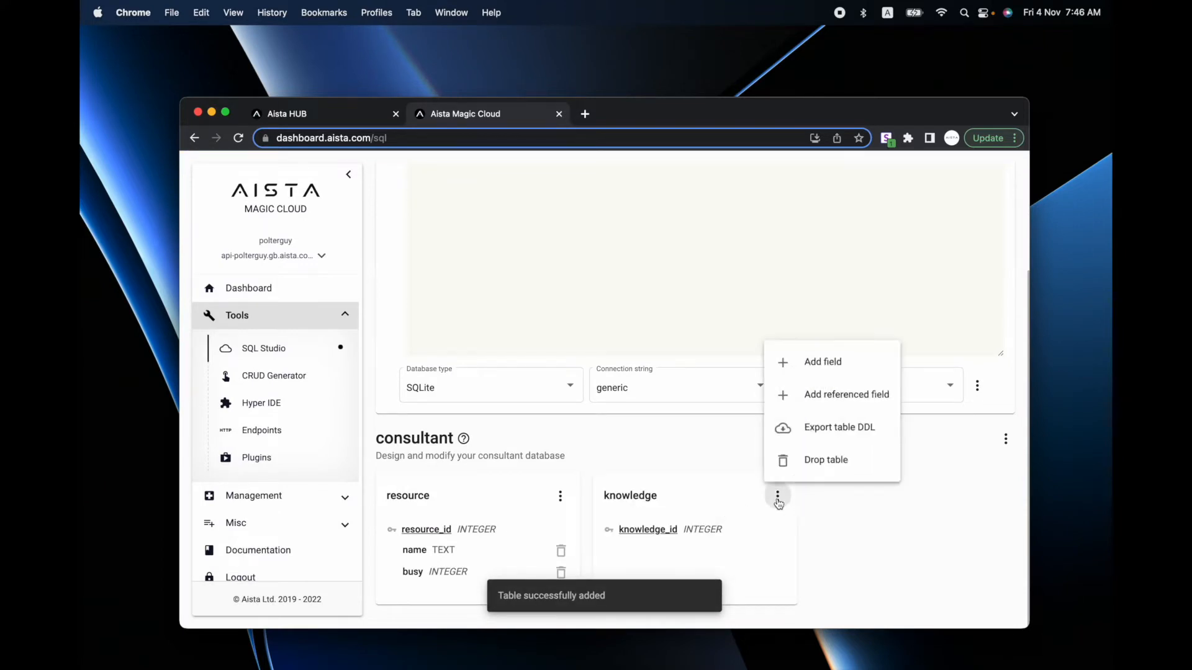
pyautogui.click(823, 362)
pyautogui.write('typ')
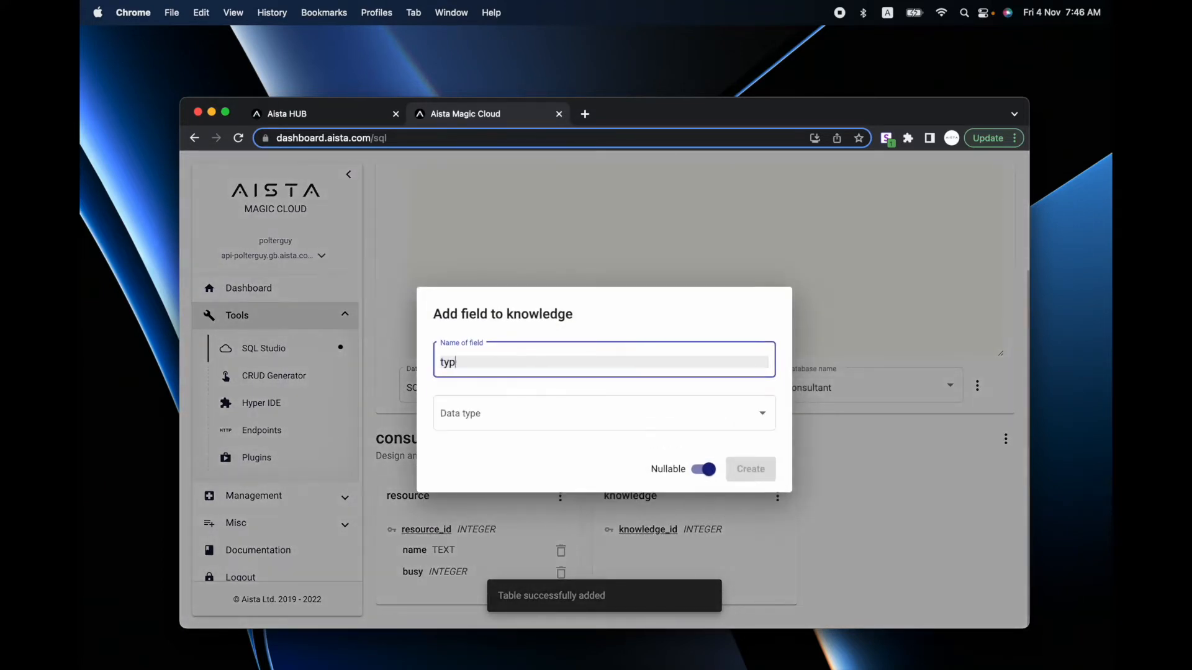
pyautogui.click(602, 415)
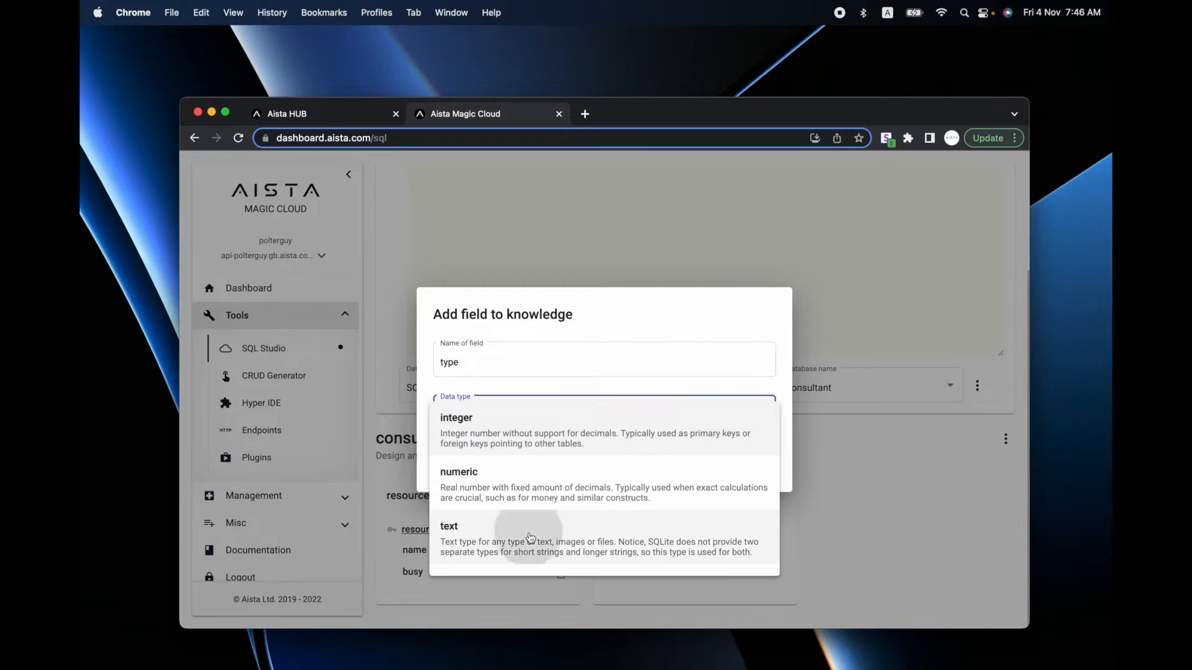
pyautogui.click(526, 550)
pyautogui.click(747, 495)
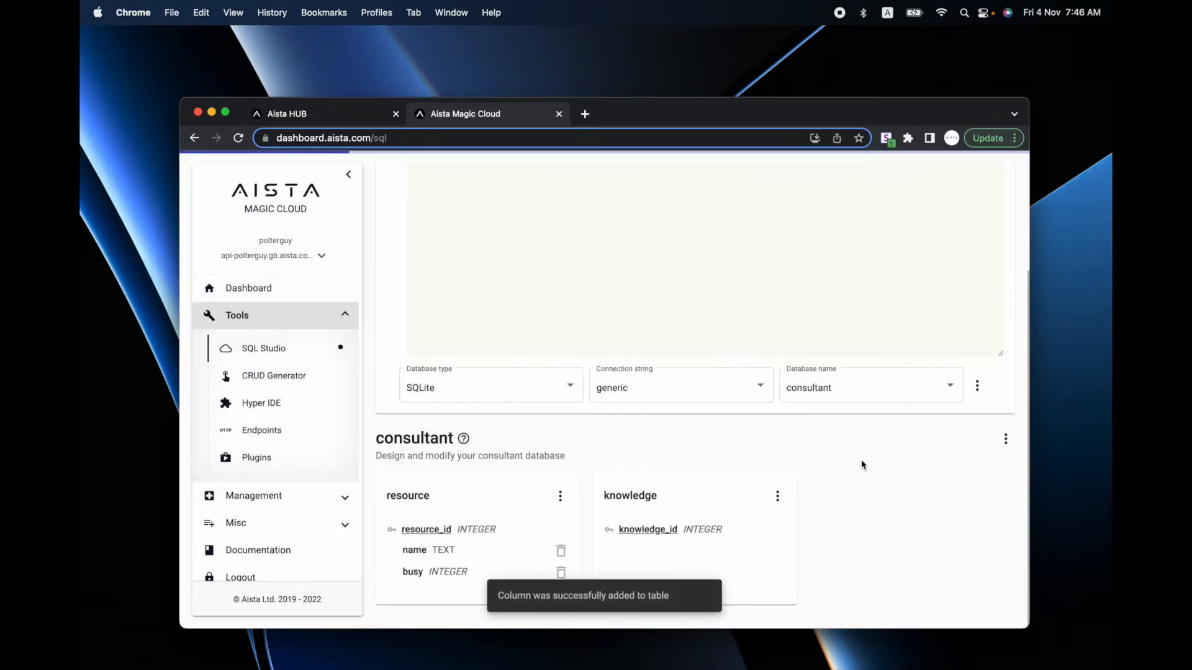
# - Add a text 'description' column to the knowledge table
pyautogui.click(777, 497)
pyautogui.click(823, 367)
pyautogui.write('description')
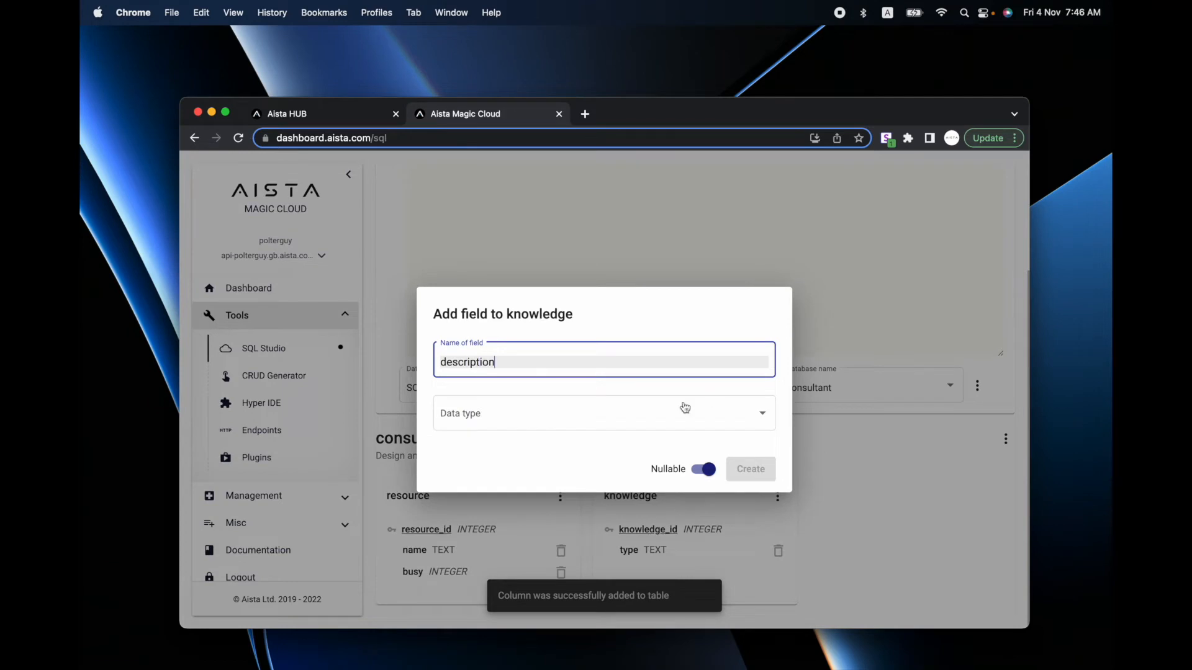
pyautogui.click(685, 407)
pyautogui.click(744, 528)
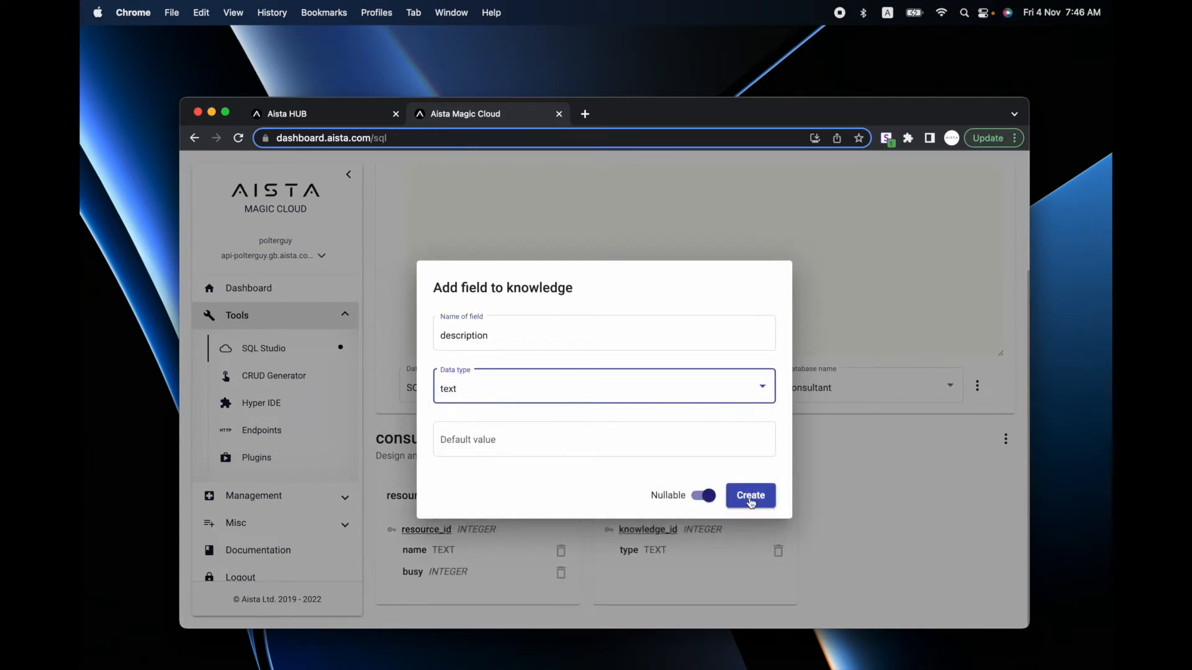
pyautogui.click(751, 496)
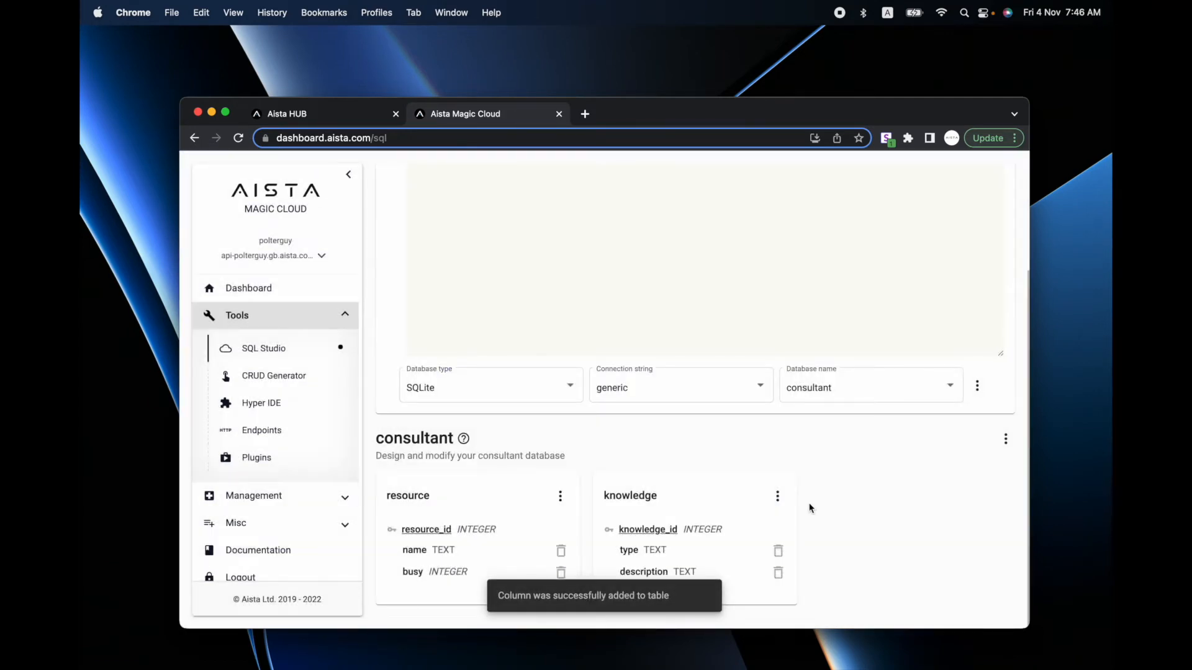
pyautogui.click(1005, 439)
# - Create a resource_knowledge link table joining resource and knowledge
pyautogui.click(950, 270)
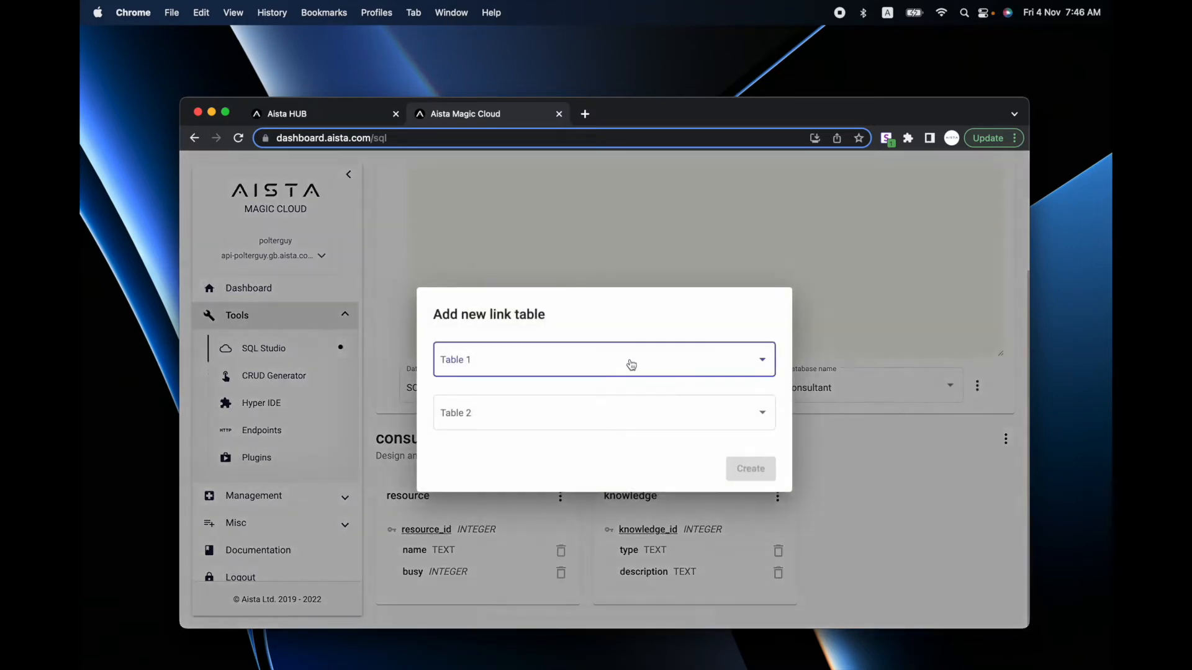
pyautogui.click(560, 364)
pyautogui.click(535, 367)
pyautogui.click(535, 412)
pyautogui.click(522, 447)
pyautogui.click(749, 470)
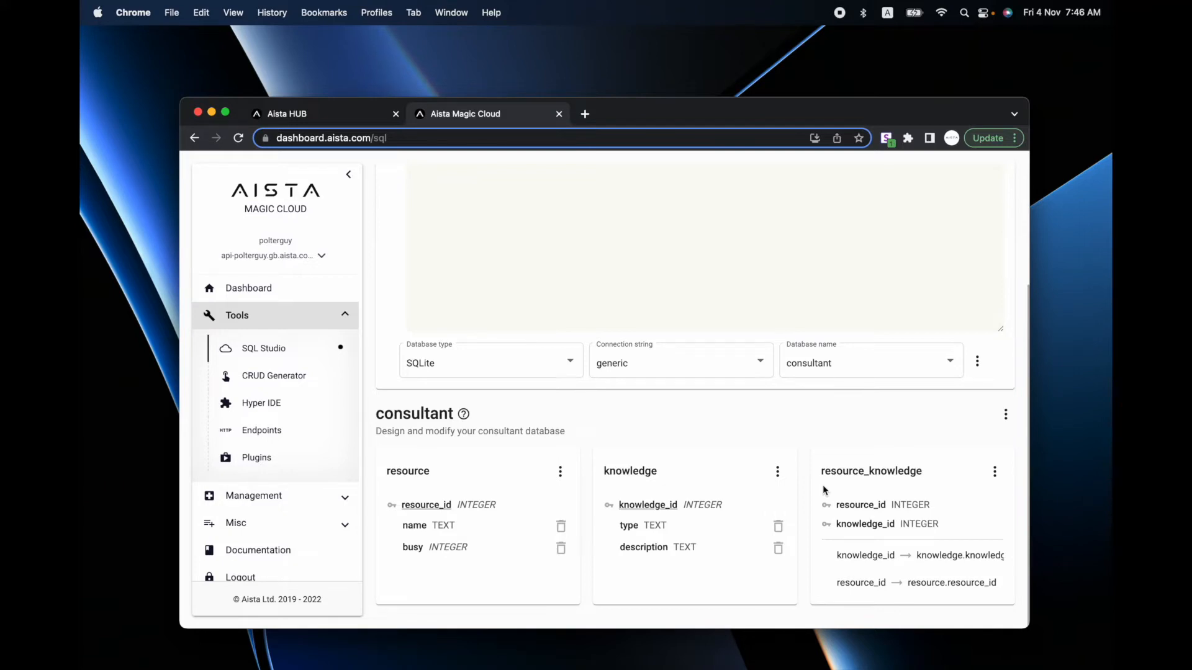
# - CRUDify the consultant database in the CRUD Generator to produce backend endpoints
pyautogui.click(267, 376)
pyautogui.click(891, 291)
pyautogui.click(882, 291)
pyautogui.click(951, 341)
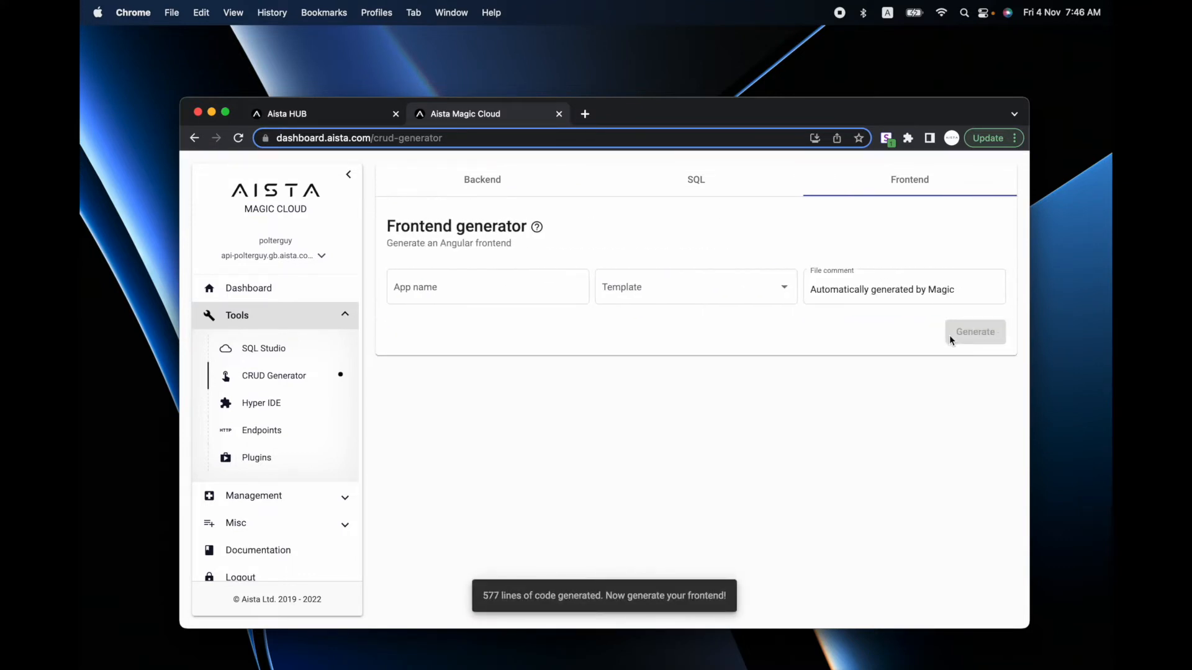
# - Generate the 'consultants' app from the angular template with the Deep orange palette, accepting the hub redirect
pyautogui.click(501, 277)
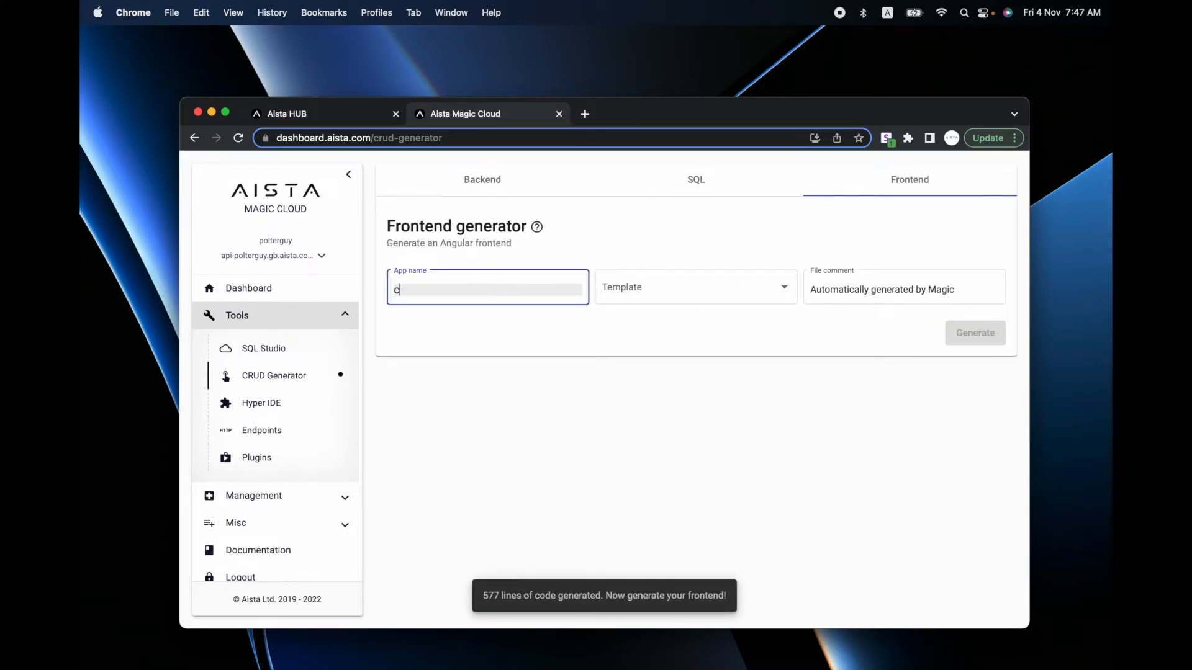
pyautogui.write('consultants')
pyautogui.click(665, 284)
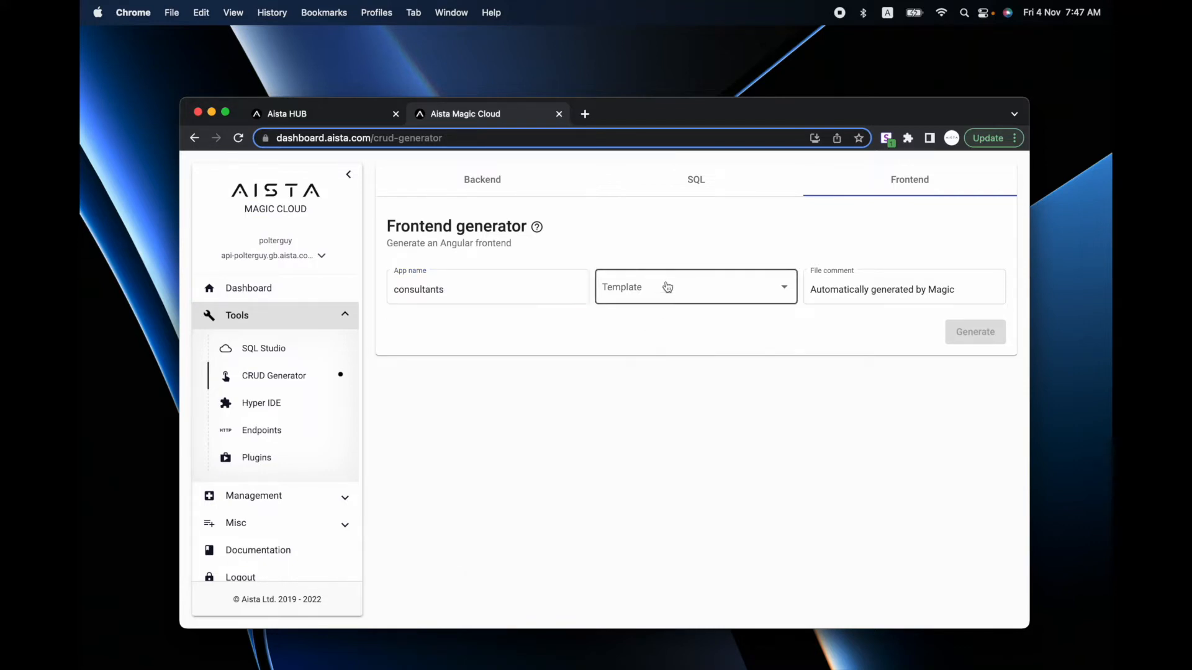
pyautogui.click(646, 321)
pyautogui.click(962, 333)
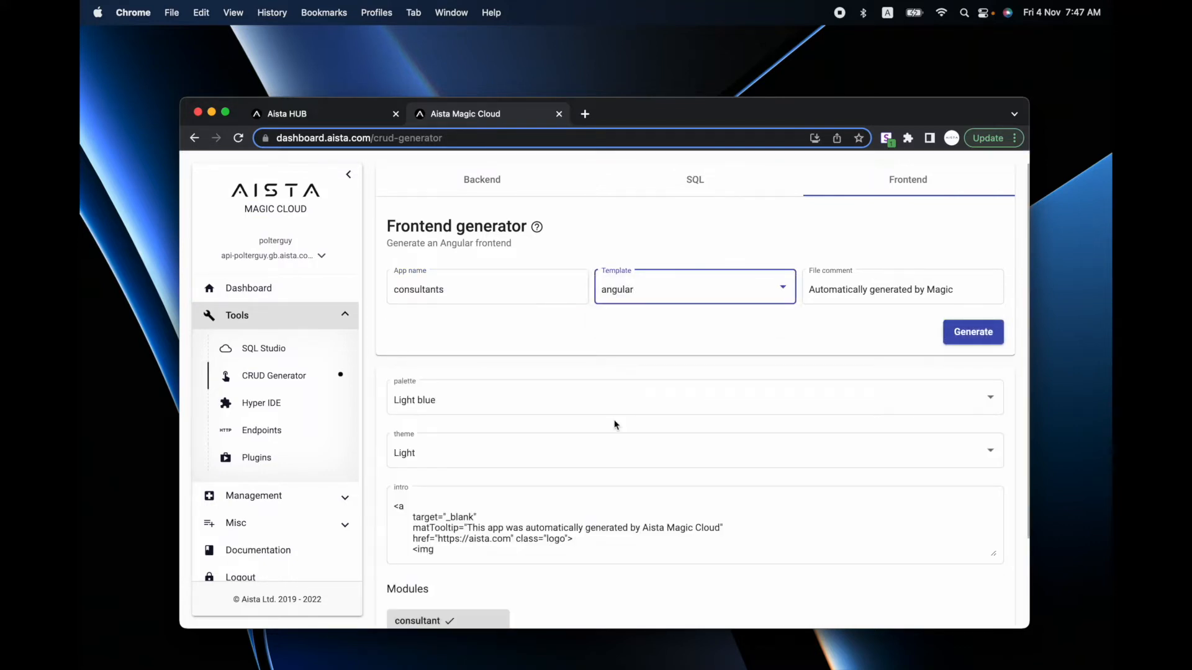
pyautogui.click(527, 401)
pyautogui.scroll(-8, 519, 468)
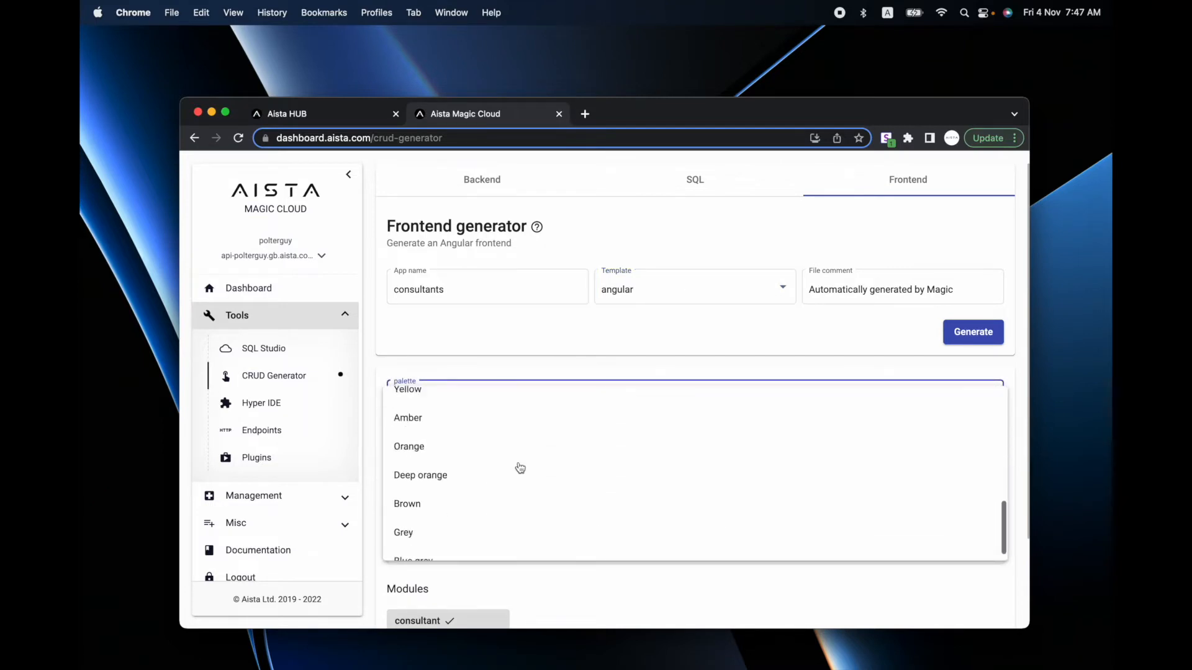
pyautogui.click(458, 463)
pyautogui.click(972, 333)
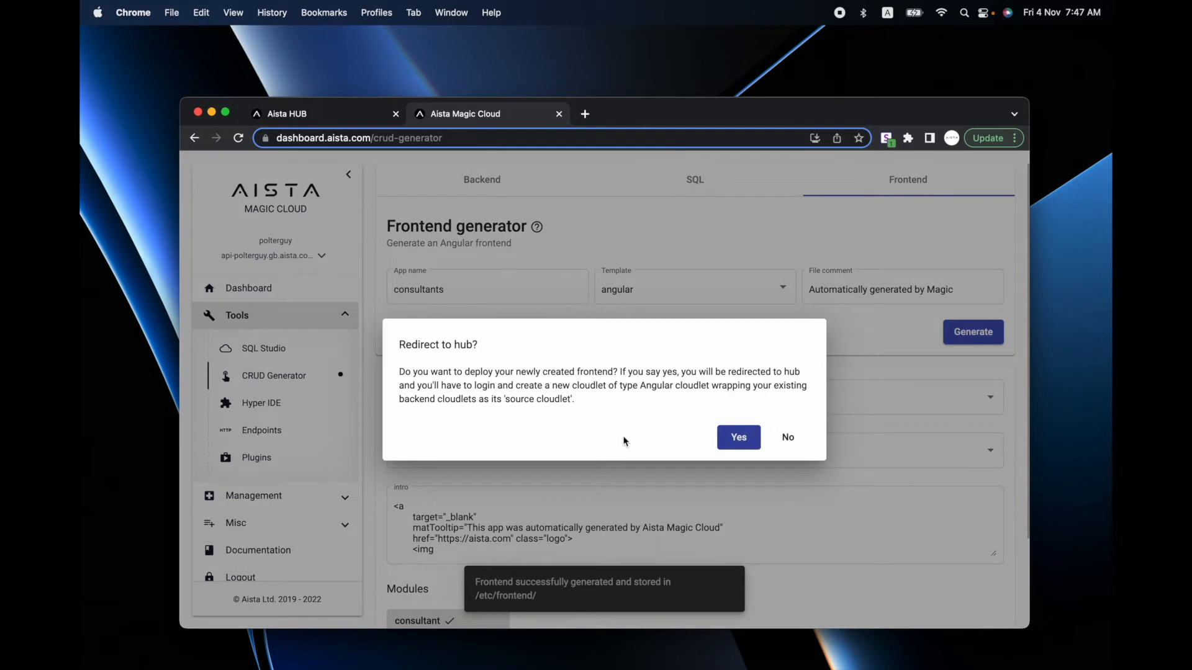
pyautogui.click(738, 438)
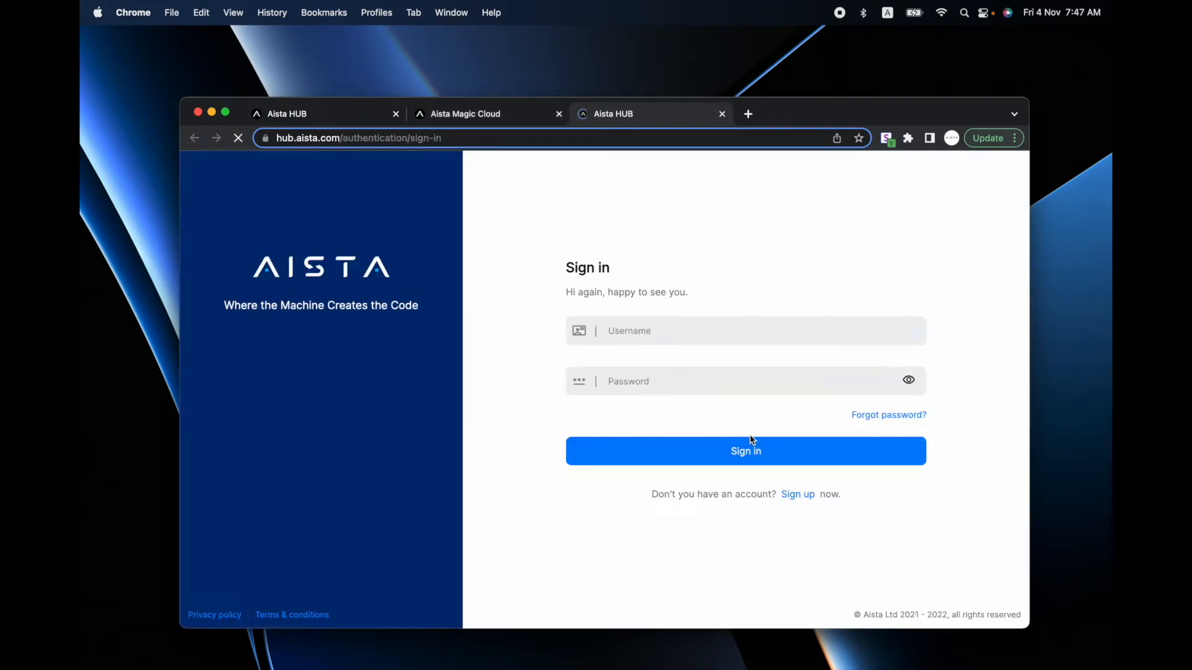
# - Sign in to the hub, create a Demo-Angular cloudlet for consultants on the api backend, and open it
pyautogui.click(682, 445)
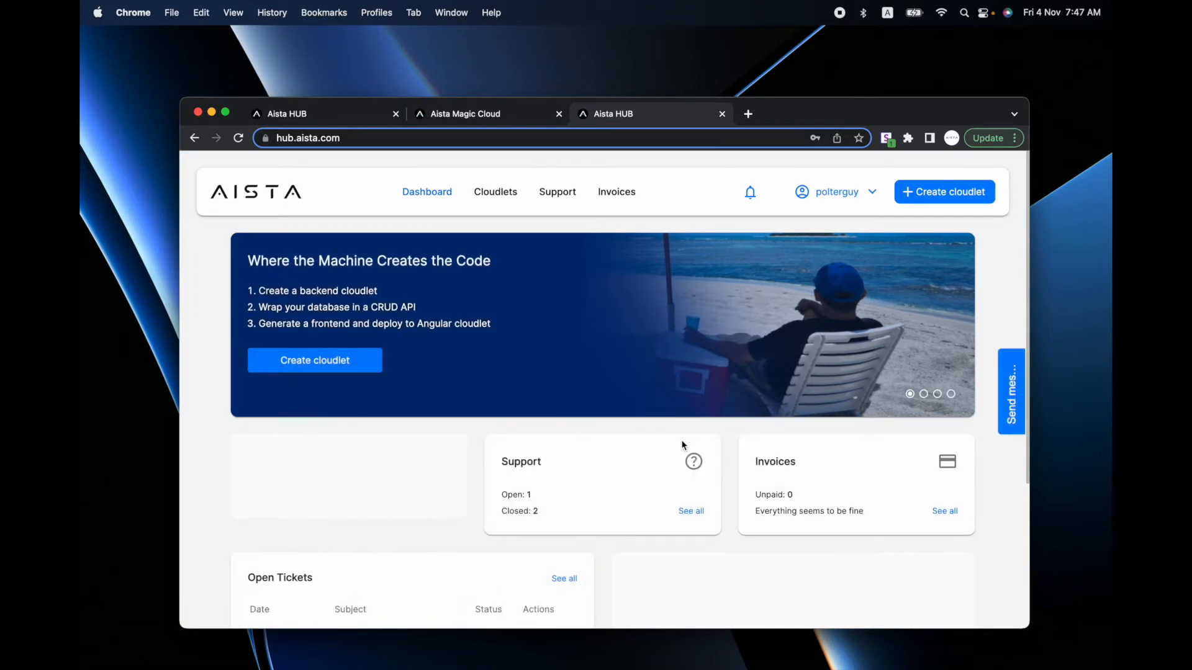
pyautogui.click(939, 198)
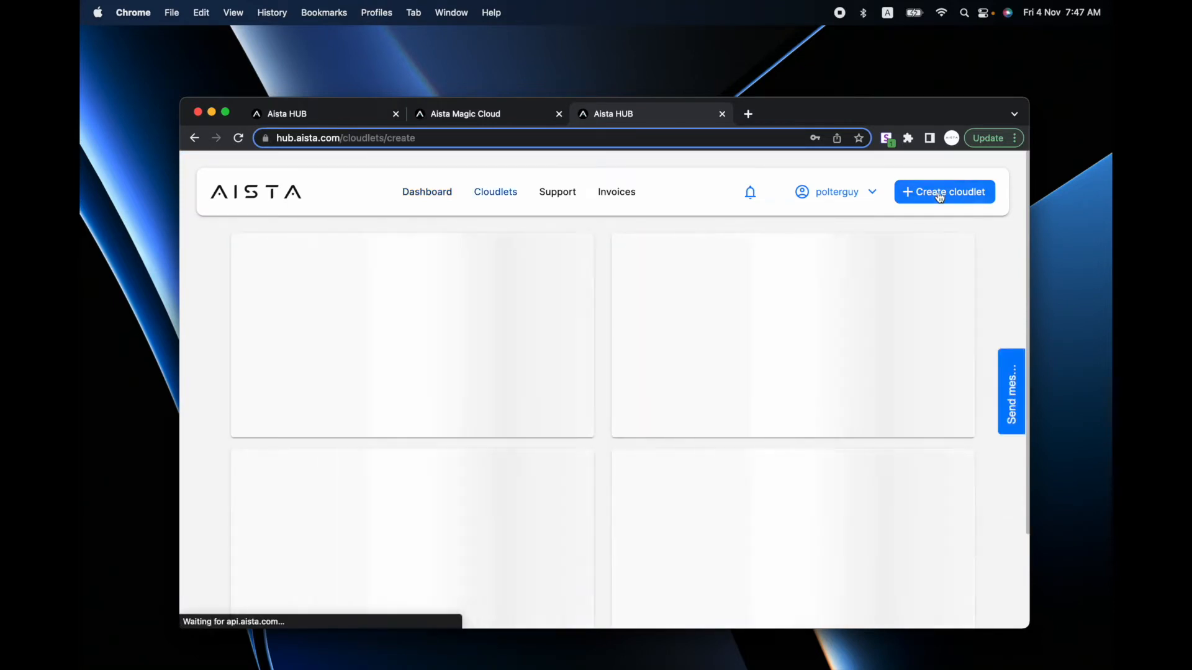
pyautogui.scroll(-2, 651, 435)
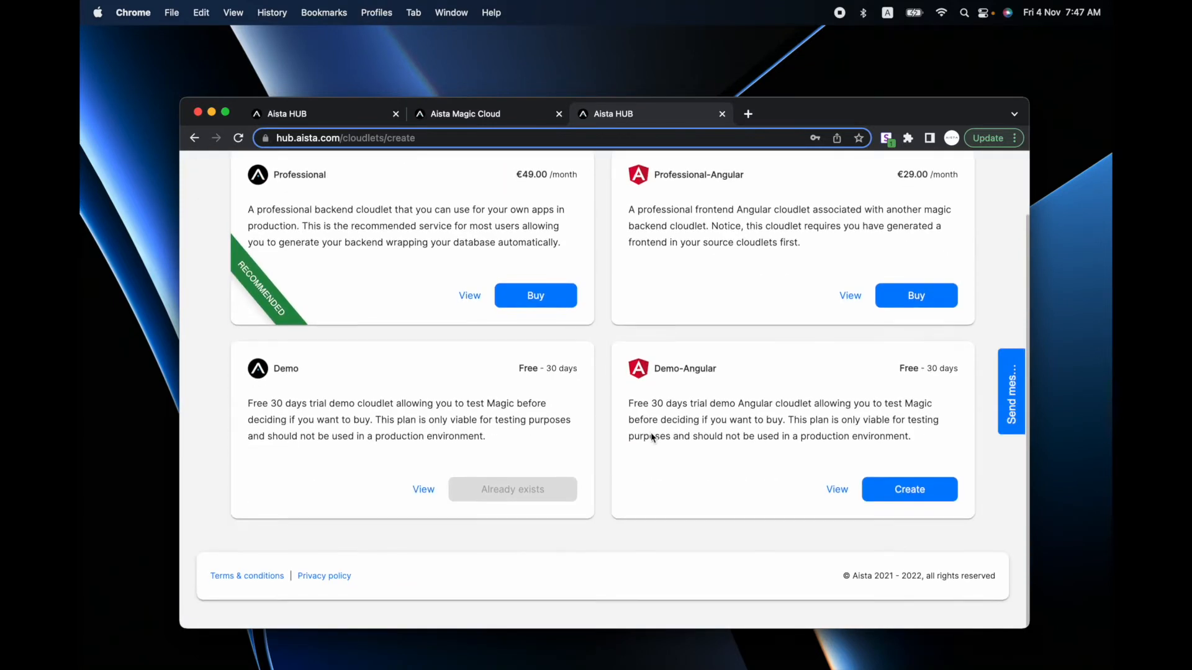
pyautogui.click(910, 499)
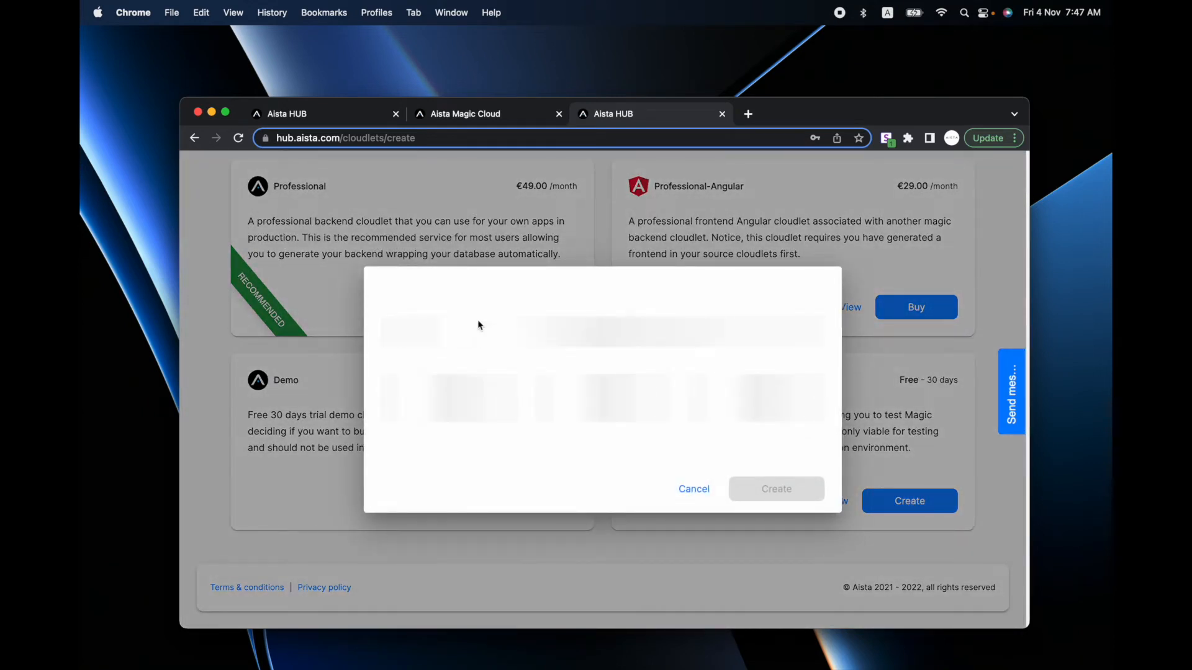
pyautogui.write('consultants')
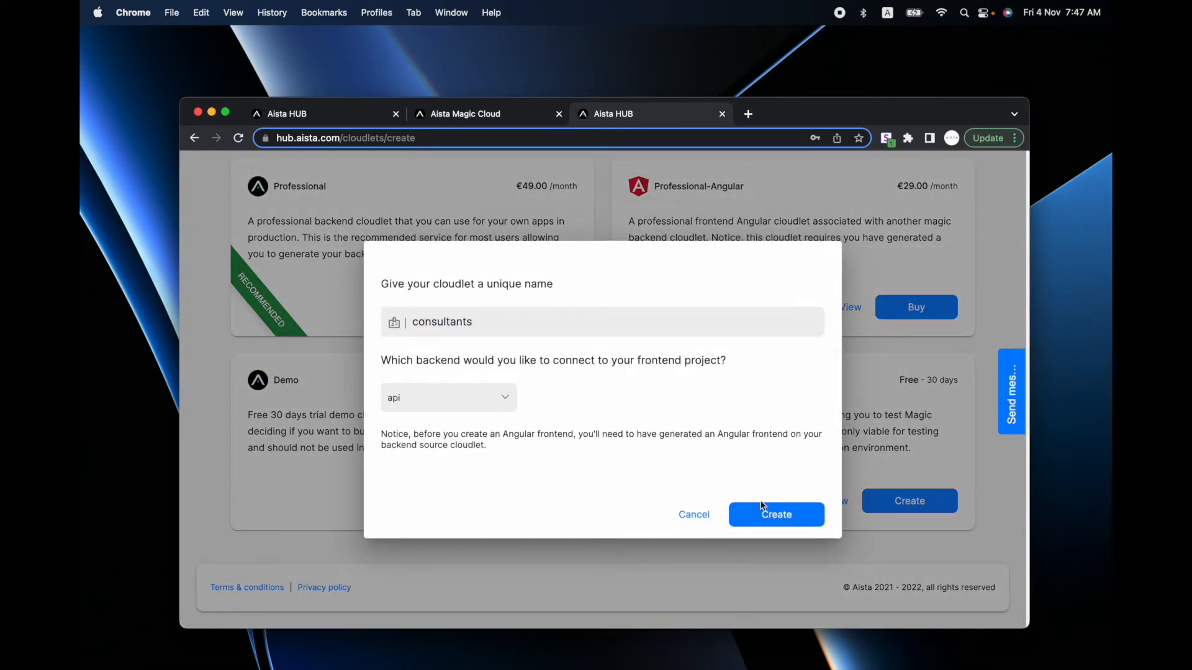
pyautogui.click(777, 519)
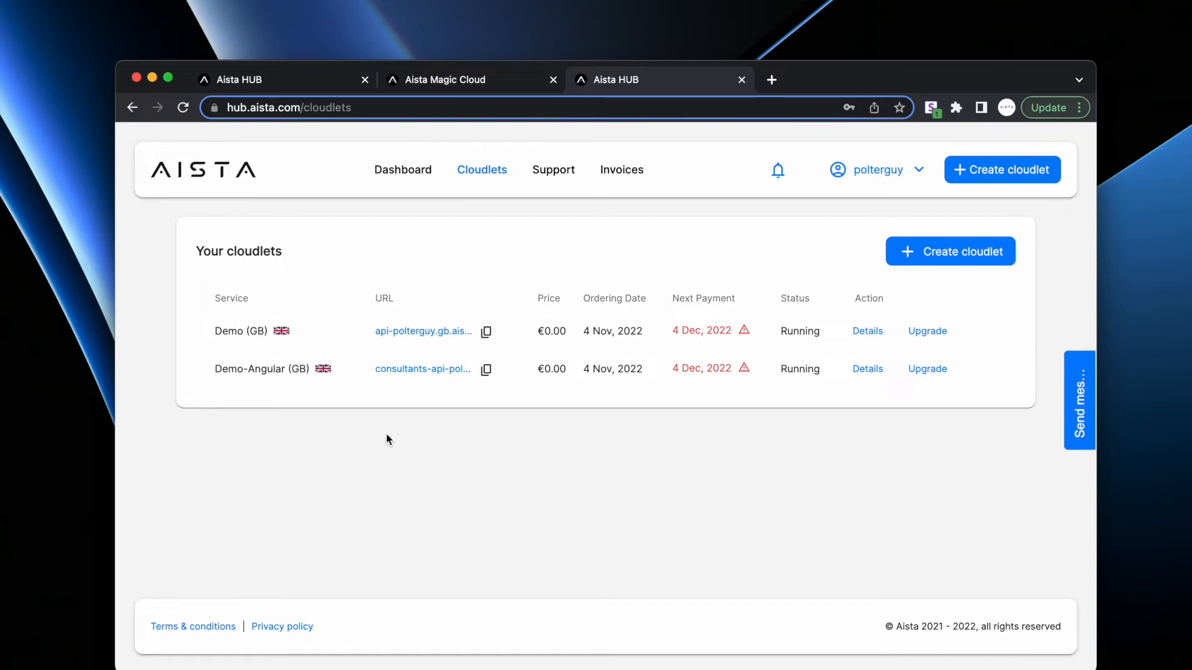
pyautogui.click(409, 375)
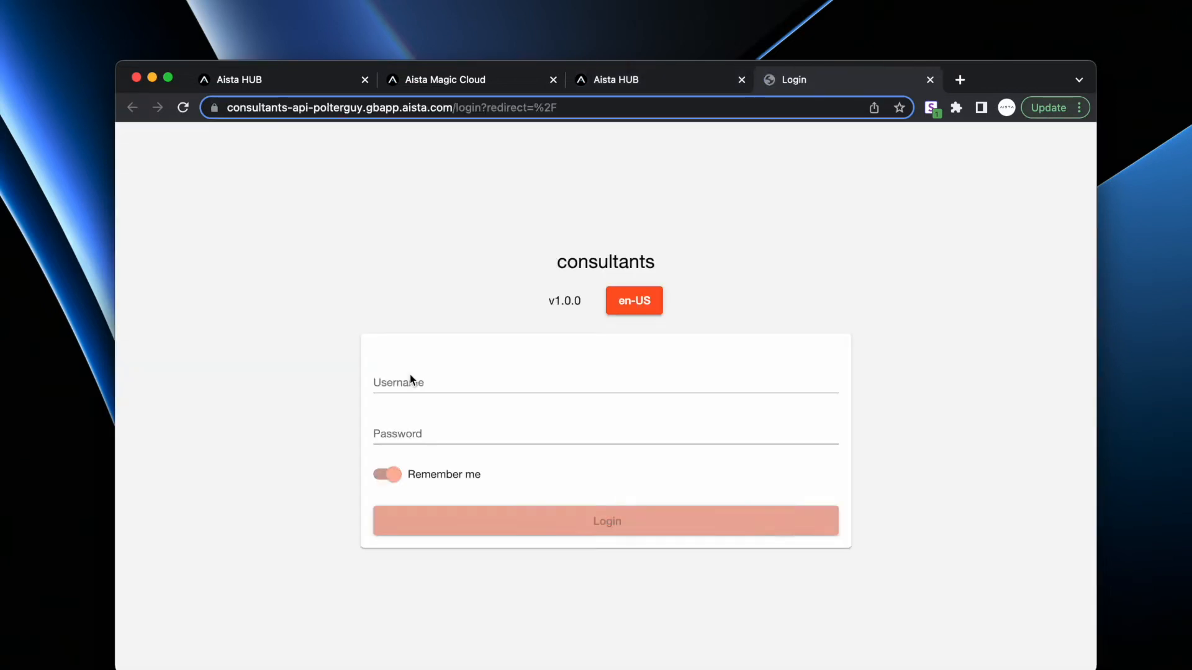
# - Log in to the consultants app using the saved login
pyautogui.click(501, 388)
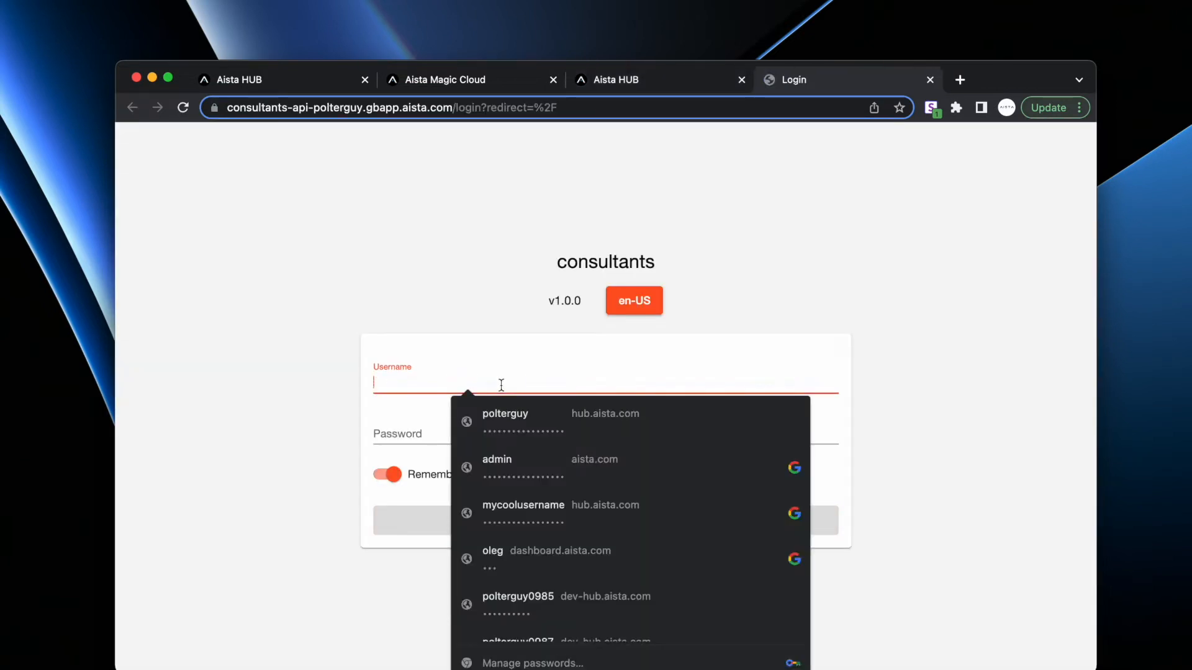
pyautogui.click(554, 427)
pyautogui.click(557, 520)
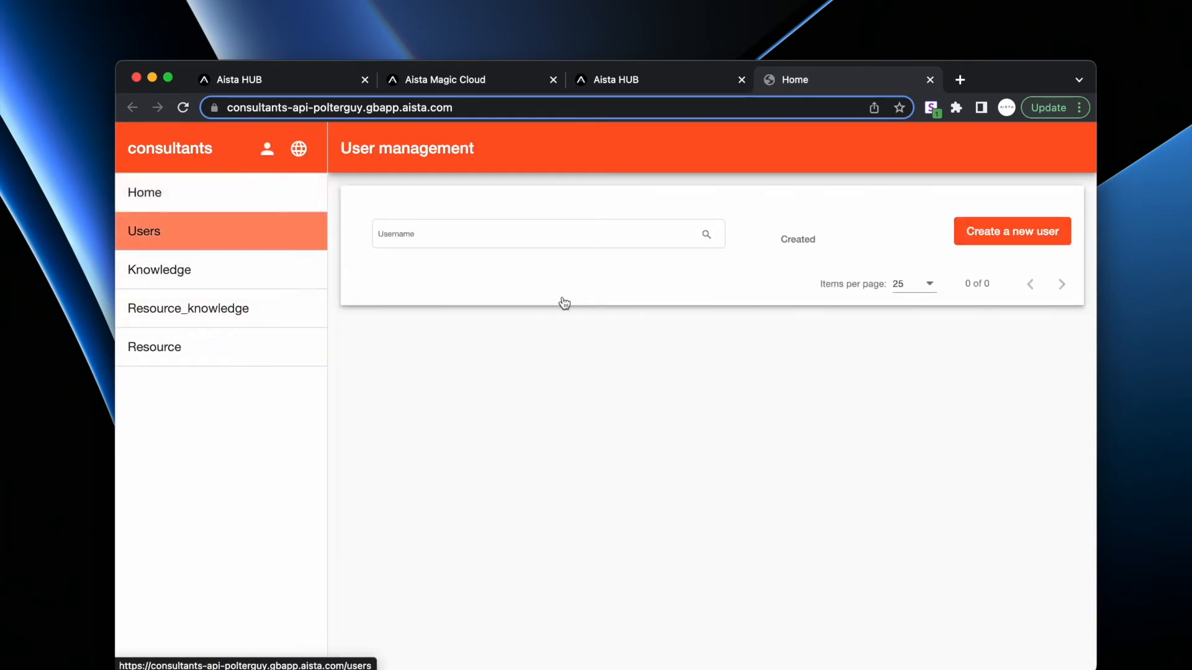
# - Create a new user with username 'admin' and a password
pyautogui.click(1000, 232)
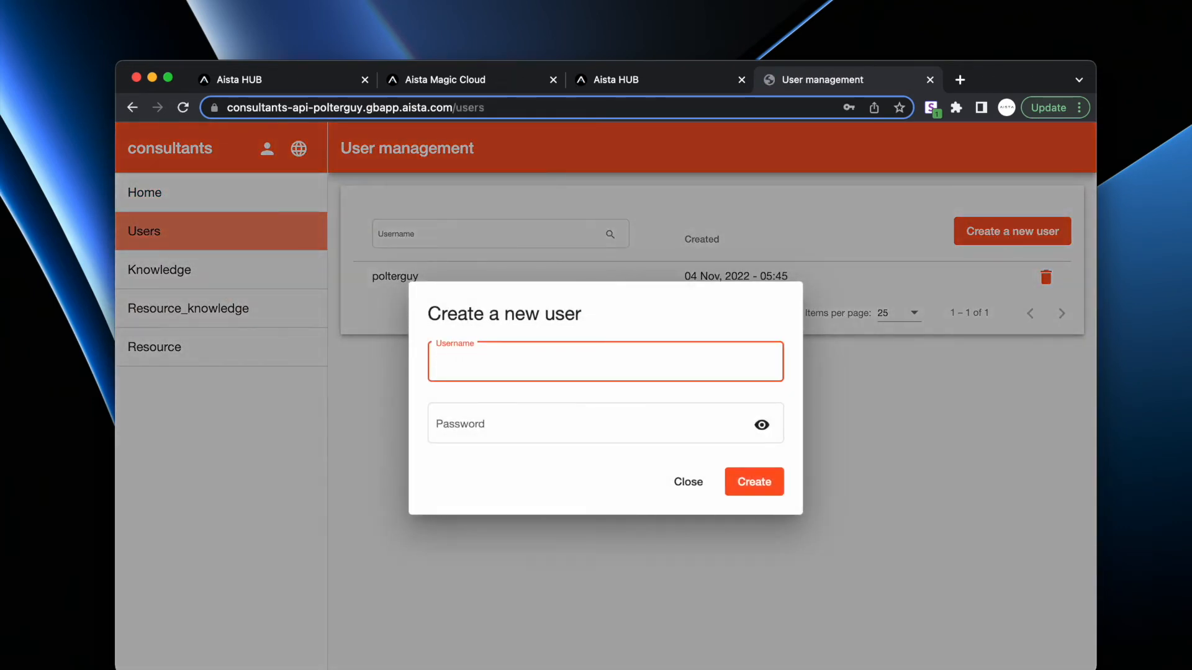
pyautogui.write('admin')
pyautogui.press('Tab')
pyautogui.write('admin')
pyautogui.press('Escape')
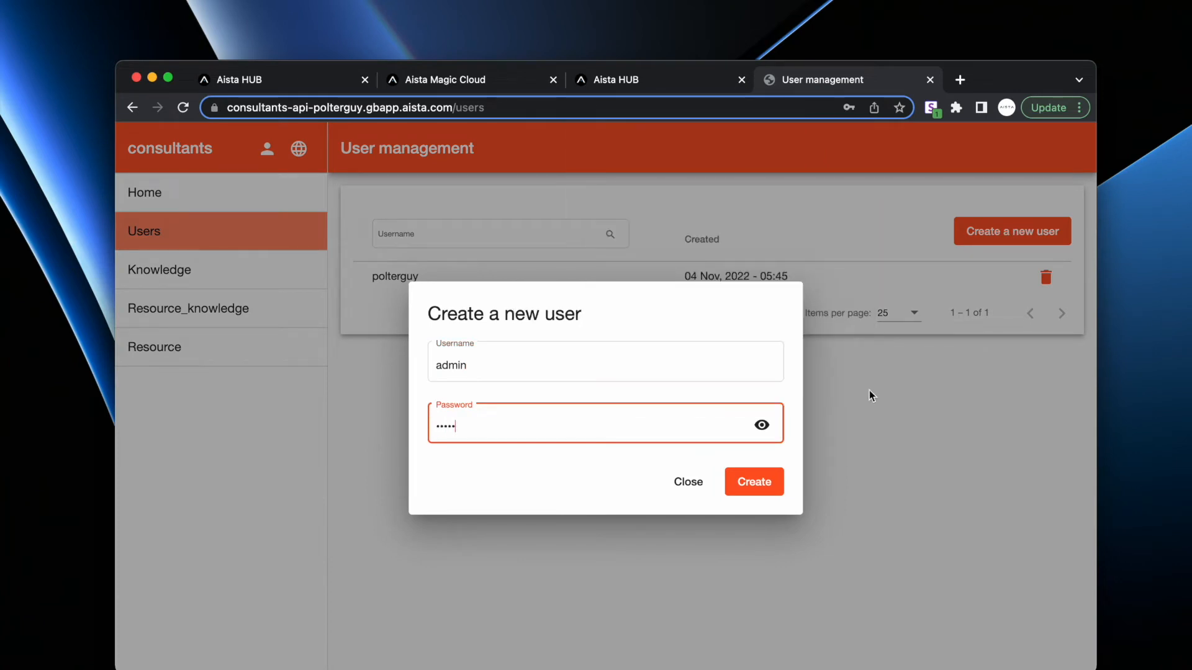
pyautogui.click(763, 426)
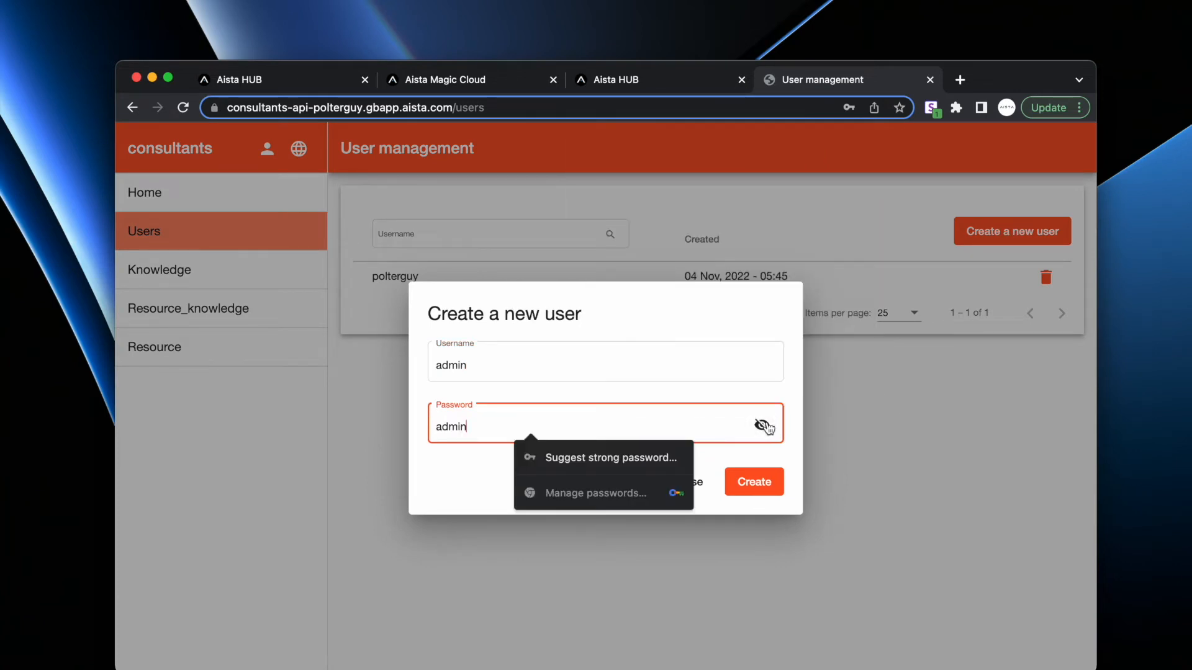
pyautogui.click(693, 358)
pyautogui.click(750, 481)
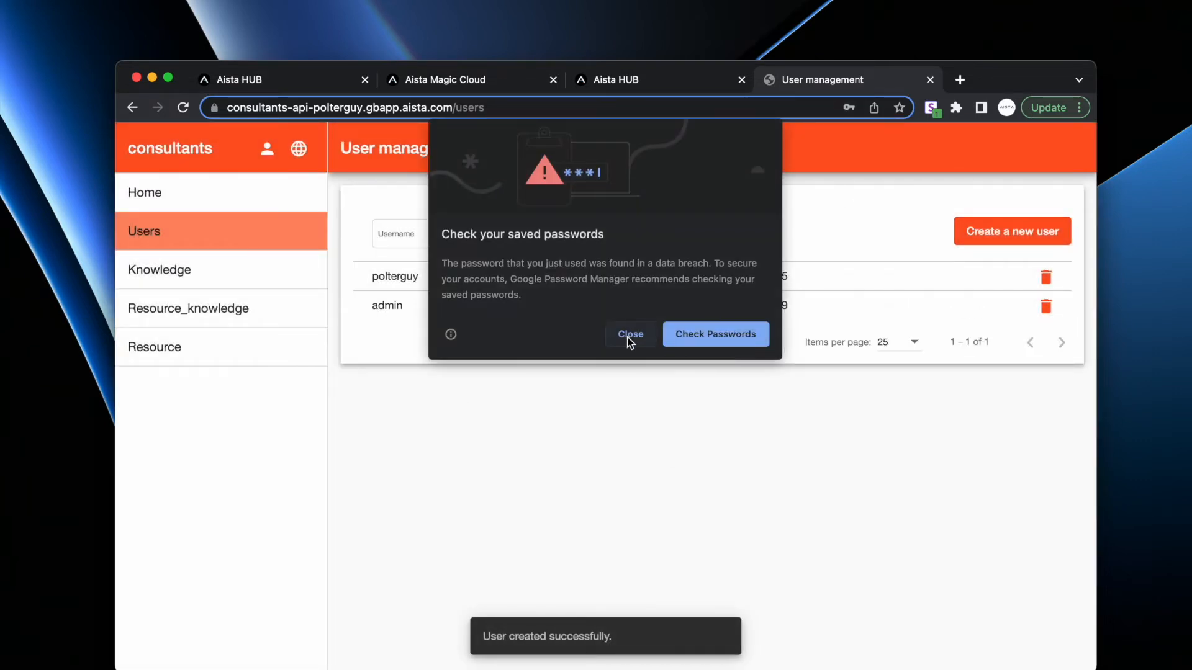
pyautogui.click(629, 337)
pyautogui.click(801, 365)
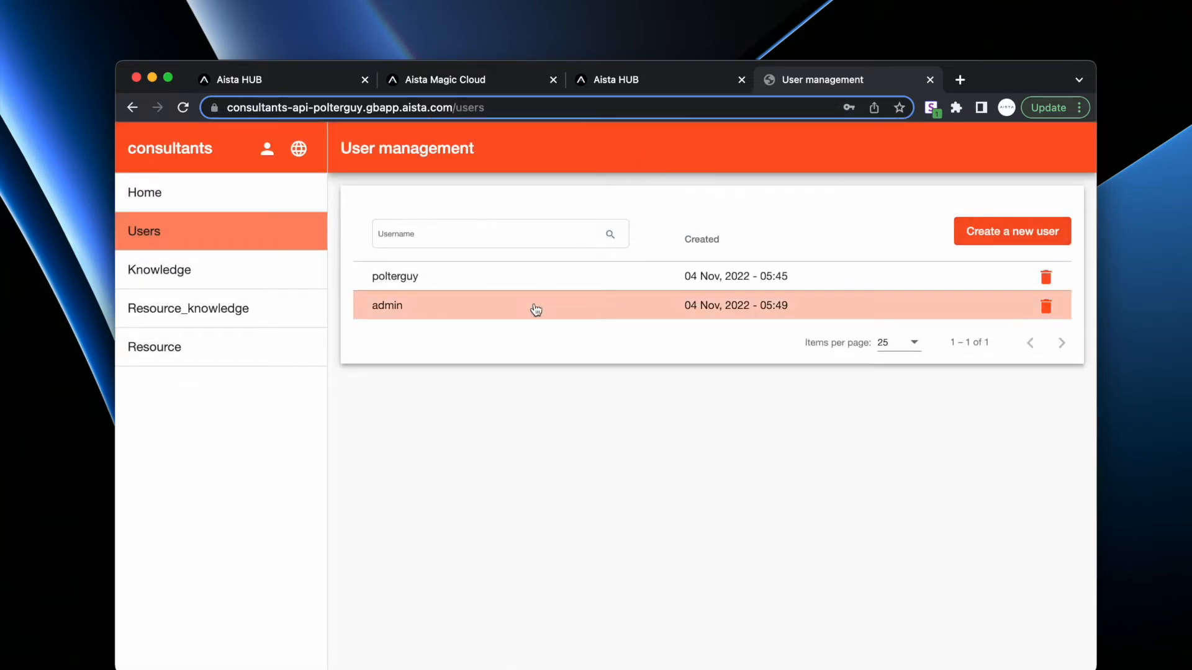
# - Grant the admin user the admin role, then log out
pyautogui.click(536, 310)
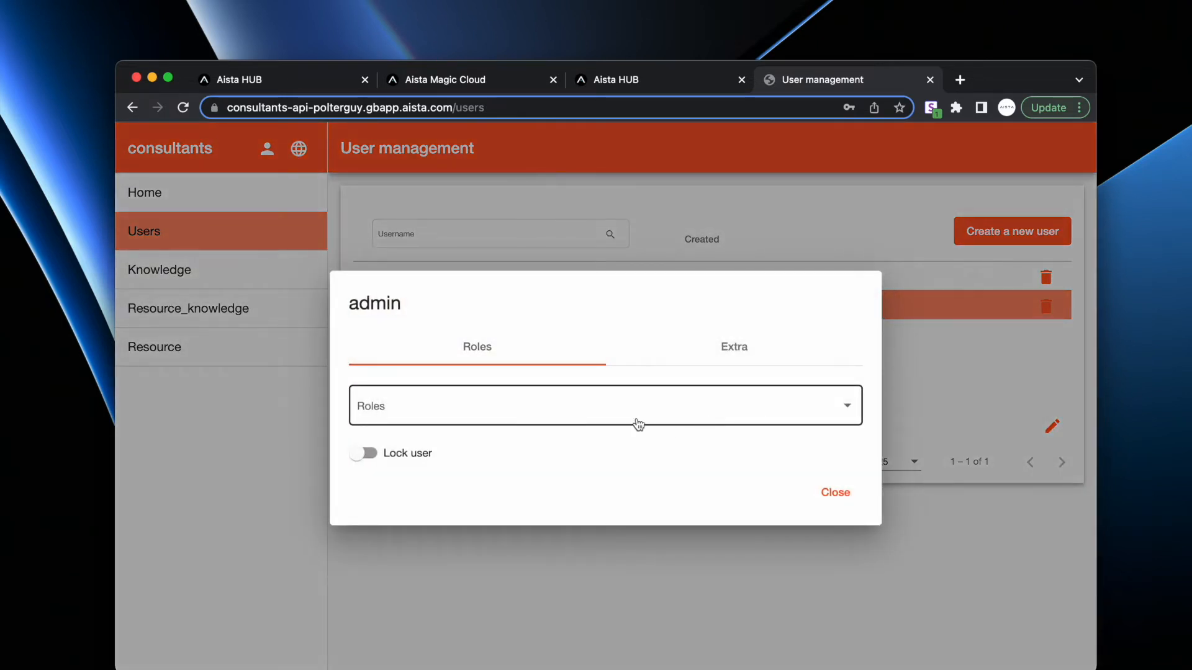
pyautogui.click(639, 421)
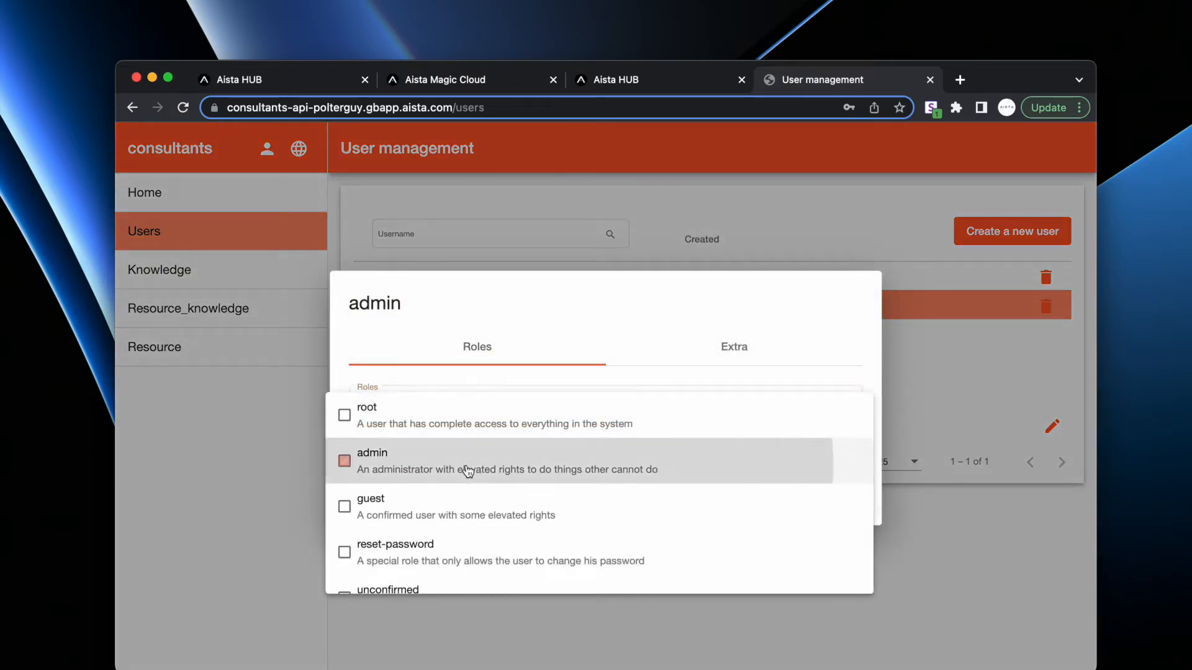
pyautogui.click(468, 472)
pyautogui.click(714, 340)
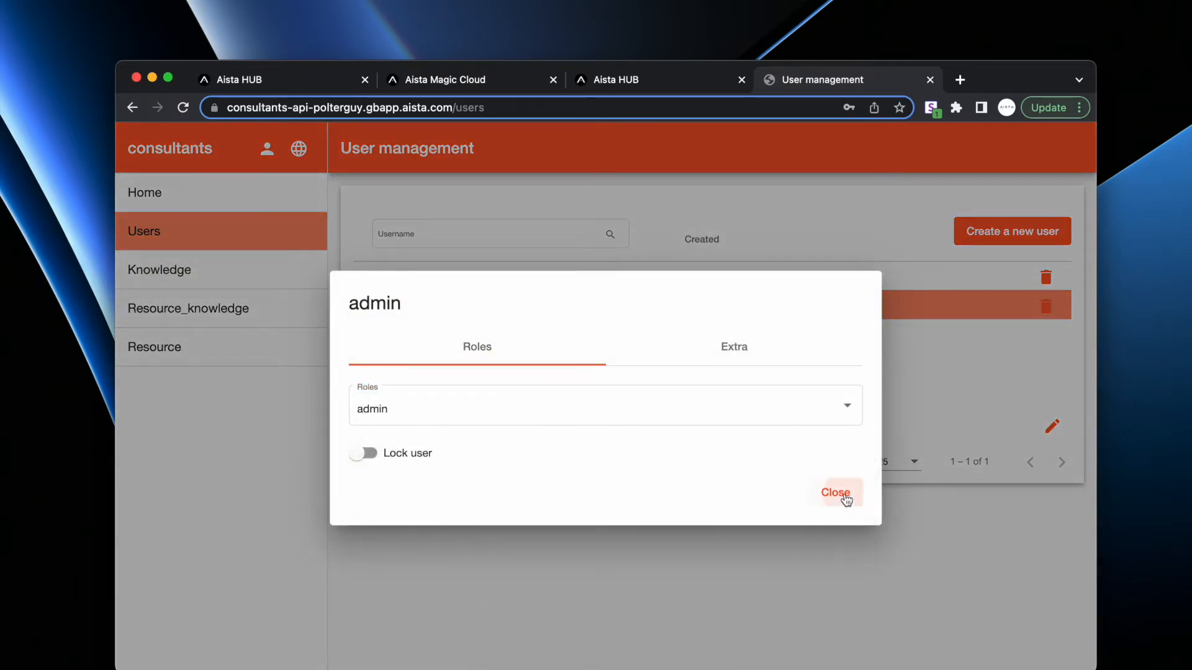
pyautogui.click(846, 496)
pyautogui.click(267, 148)
pyautogui.click(303, 228)
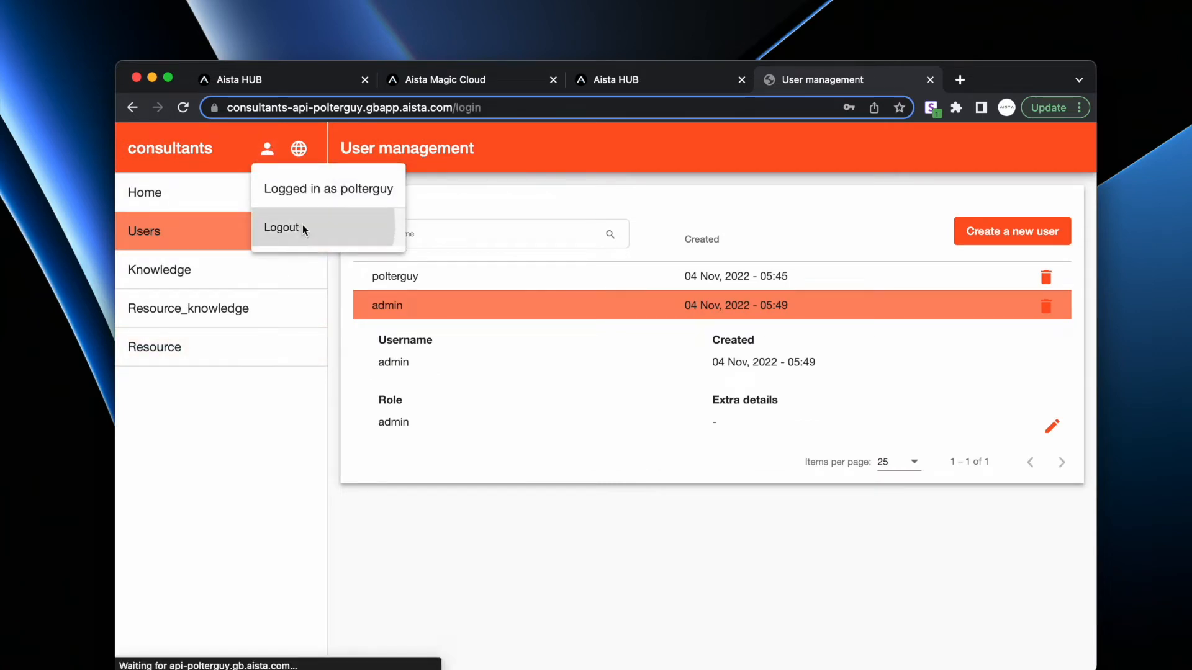
# - Log back in to the consultants app as admin with its password
pyautogui.click(553, 375)
pyautogui.press('super+a')
pyautogui.write('admi')
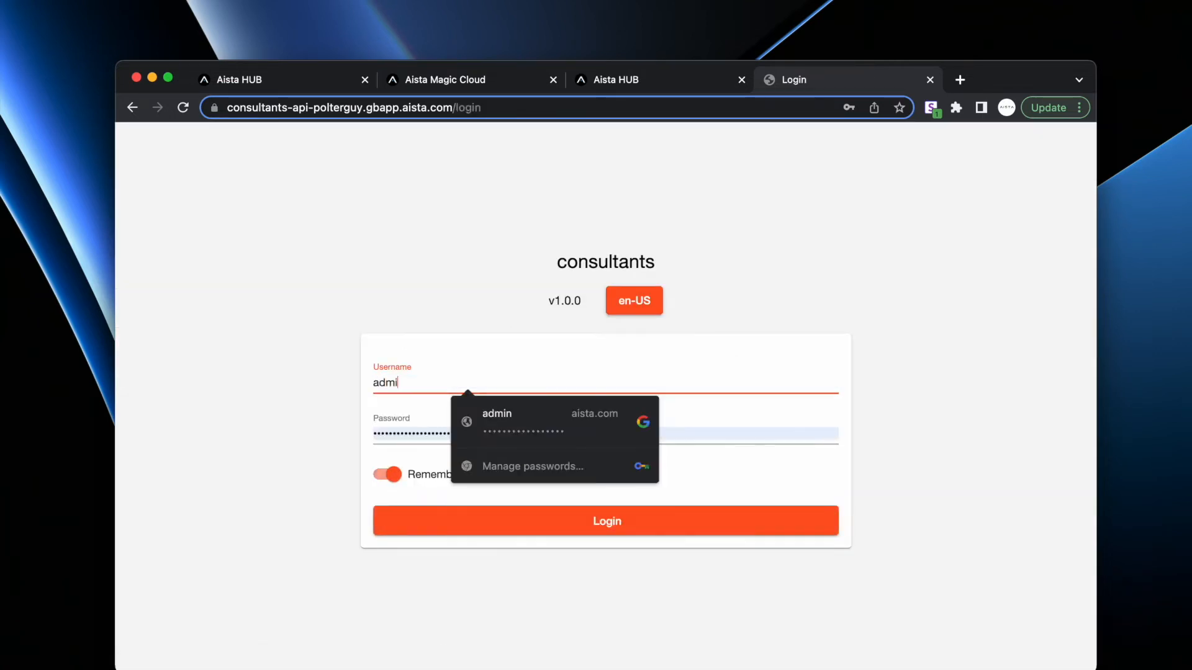
pyautogui.write('n')
pyautogui.press('Tab')
pyautogui.write('admin')
pyautogui.press('Return')
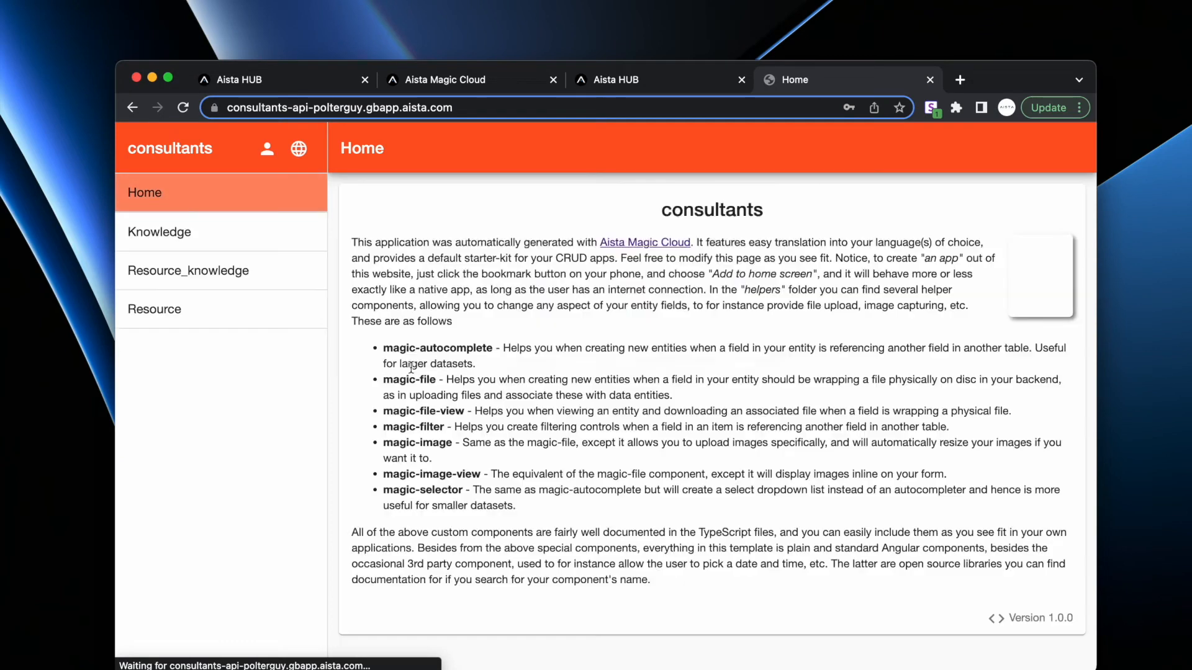
pyautogui.click(635, 336)
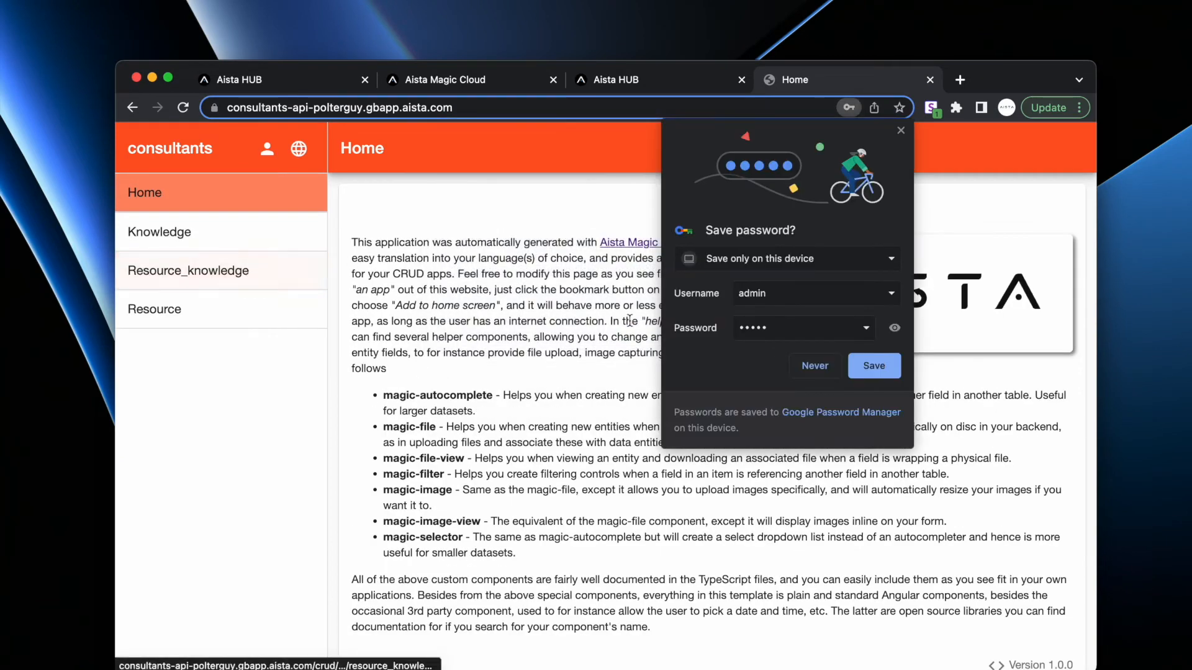
pyautogui.click(820, 370)
# - Add a Kubernetes knowledge record described as a resource amazing with deployments
pyautogui.click(291, 310)
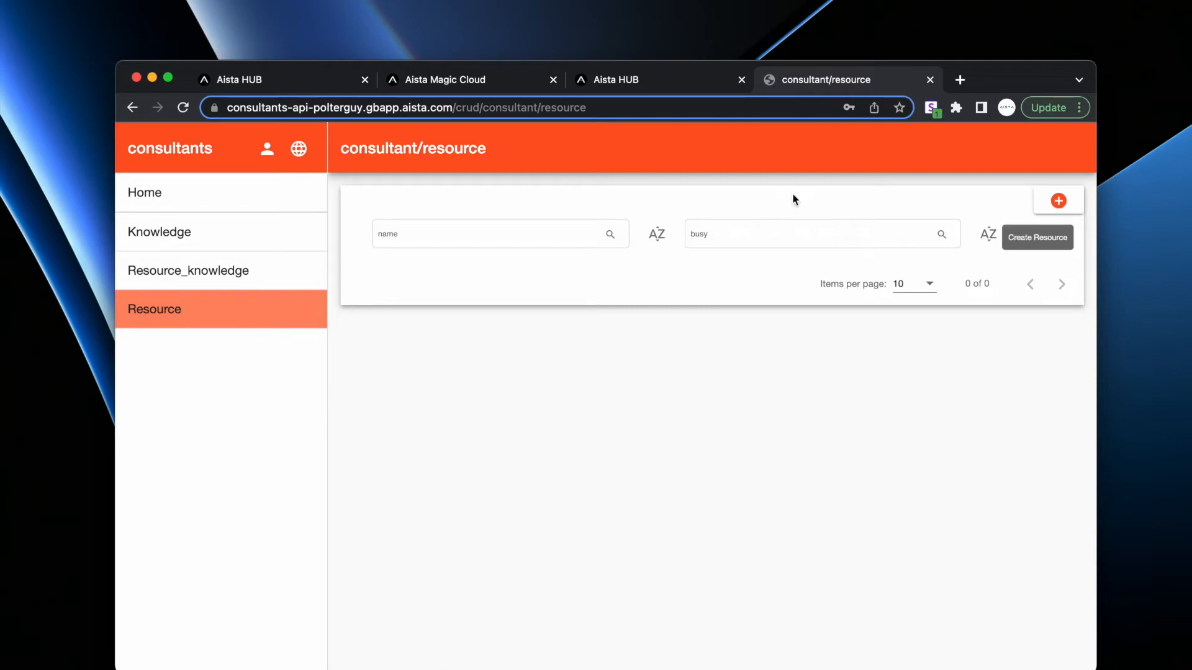
pyautogui.click(197, 242)
pyautogui.click(1057, 201)
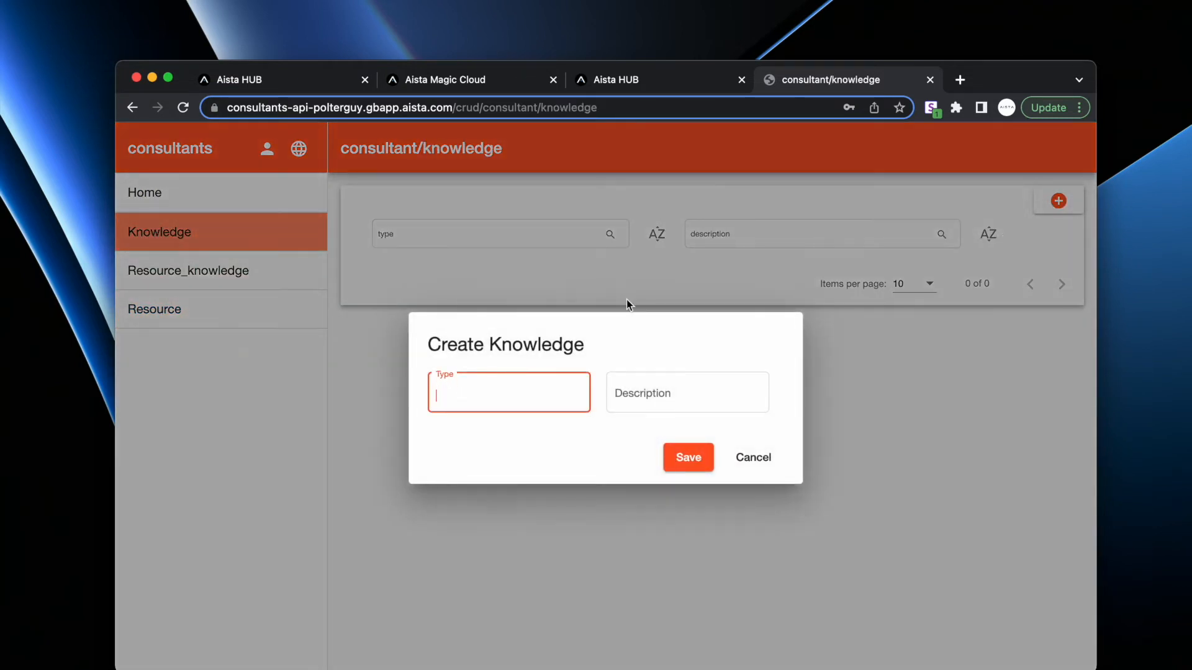
pyautogui.write('Kubernetes')
pyautogui.press('Tab')
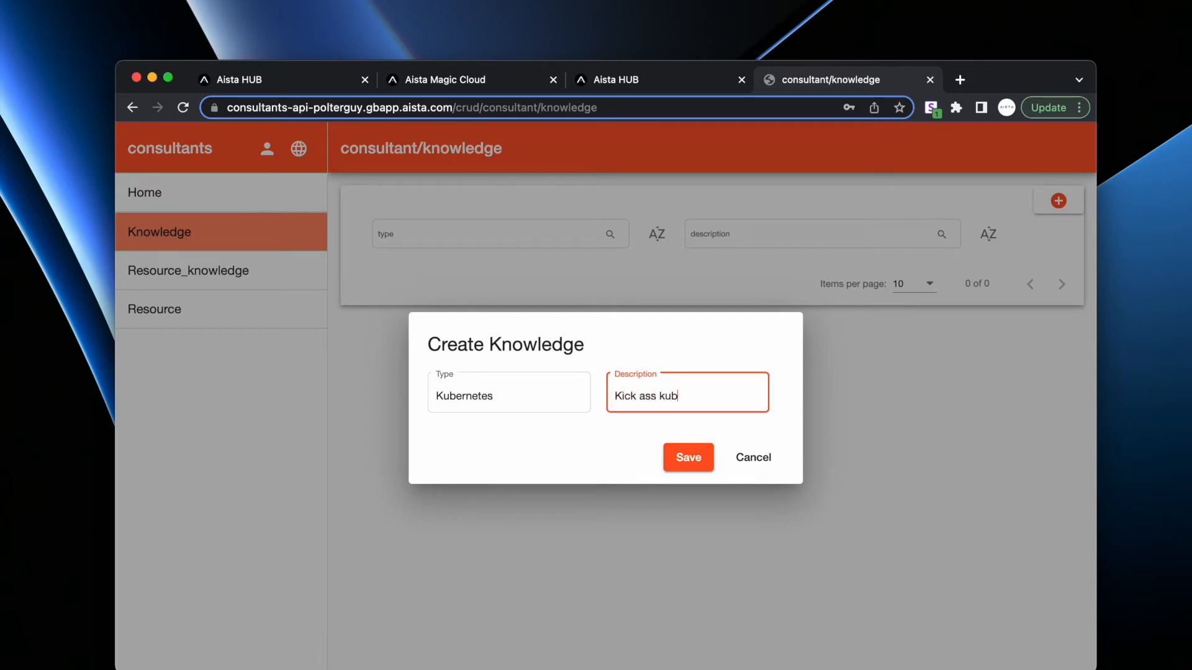
pyautogui.write('K')
pyautogui.press('End')
pyautogui.write('resource')
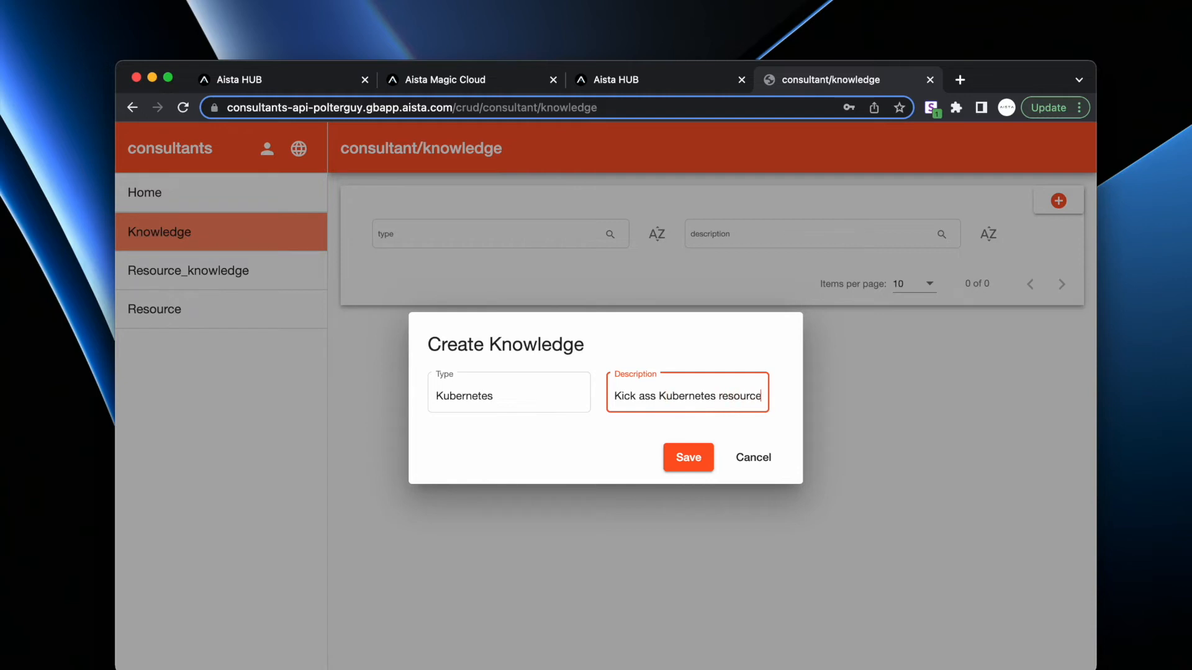
pyautogui.write('. Amazing with d')
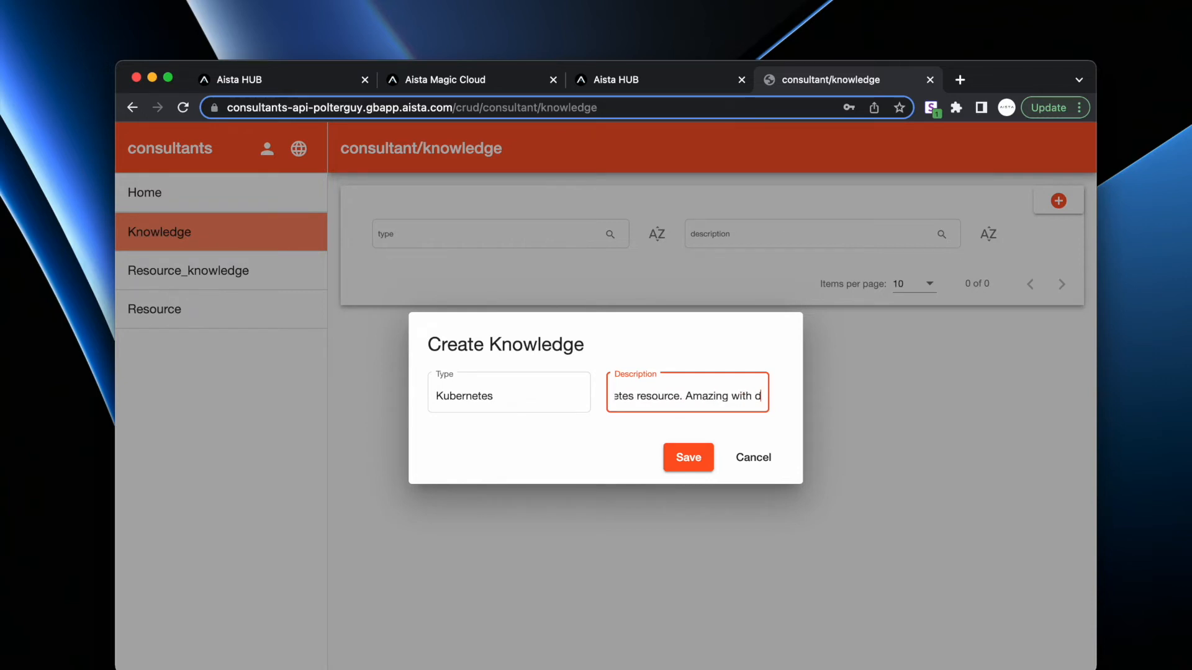
pyautogui.write('eployments.')
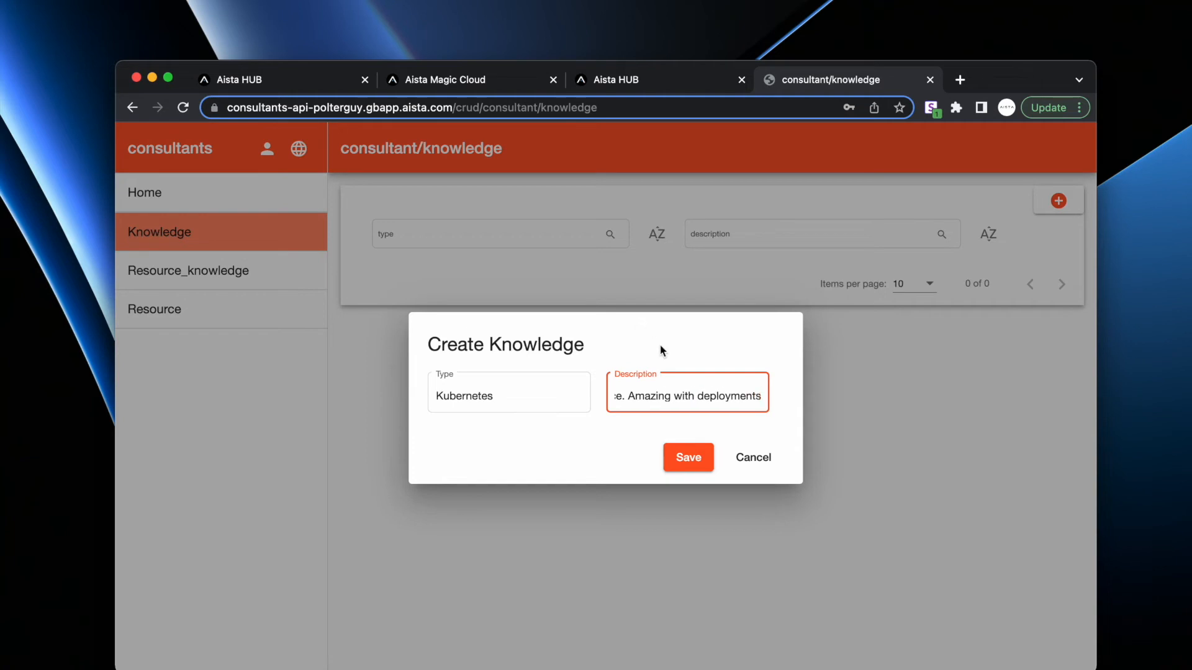
pyautogui.click(690, 459)
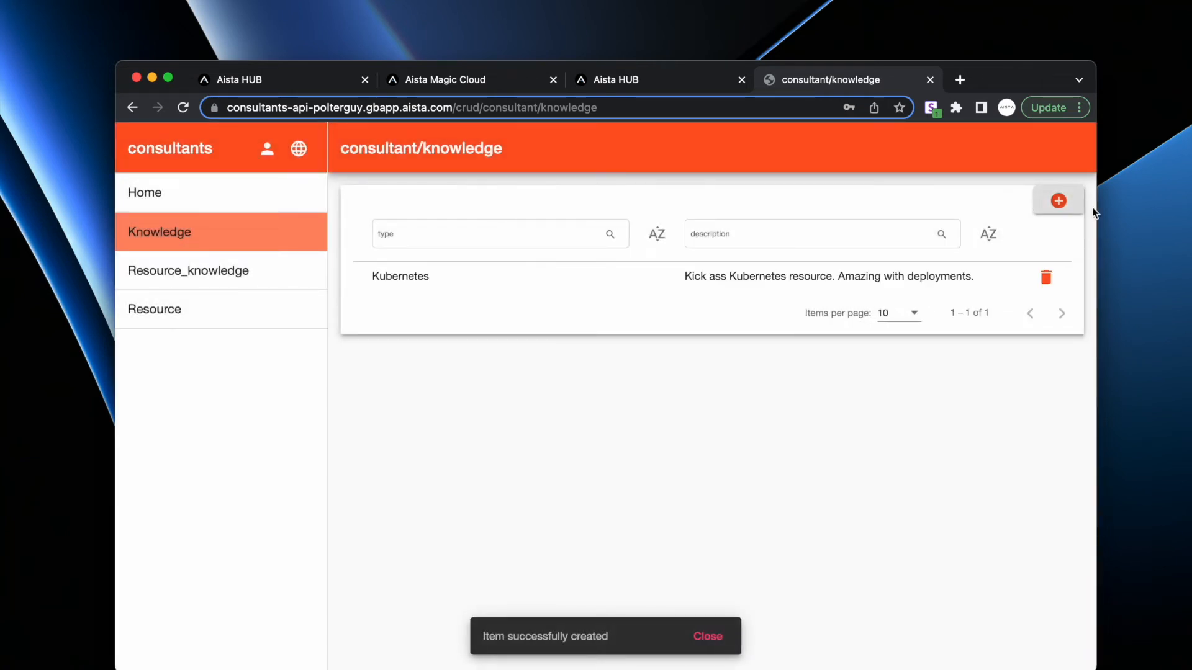
# - Add an Angular knowledge record: 'Frontend developer with knowledge about Angular development'
pyautogui.click(1059, 203)
pyautogui.write('Angular')
pyautogui.press('Tab')
pyautogui.write('Fronte')
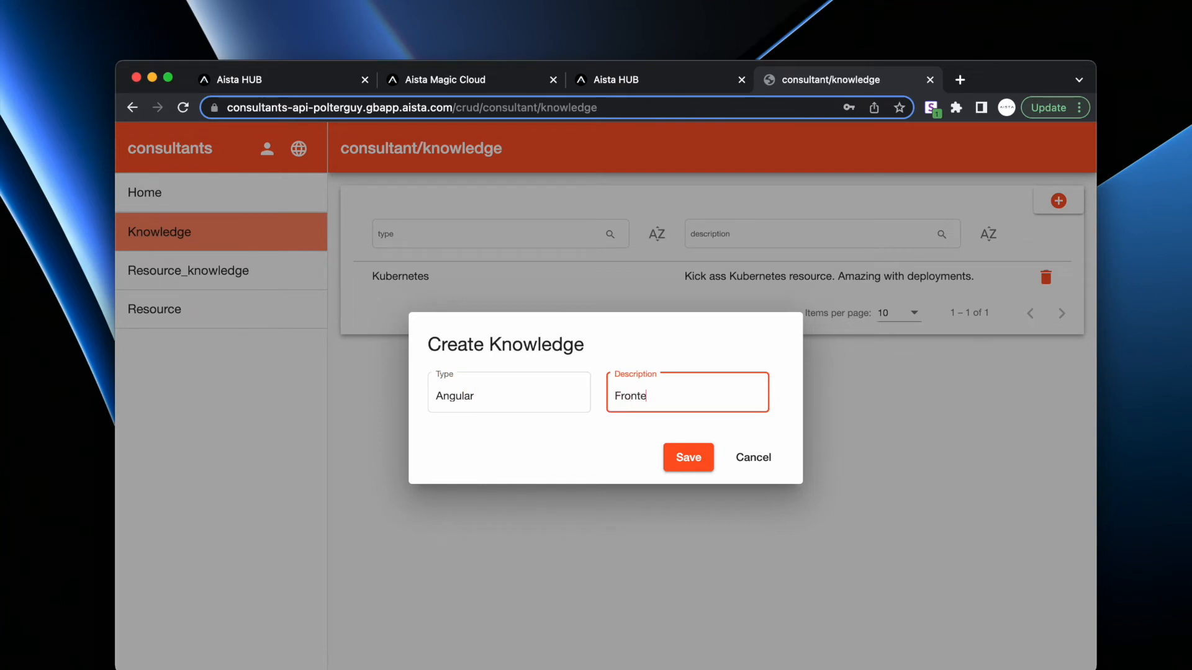
pyautogui.write('nd developer with knowled')
pyautogui.hotkey('alt', 'shift', 'Left')
pyautogui.write('knowledge ab')
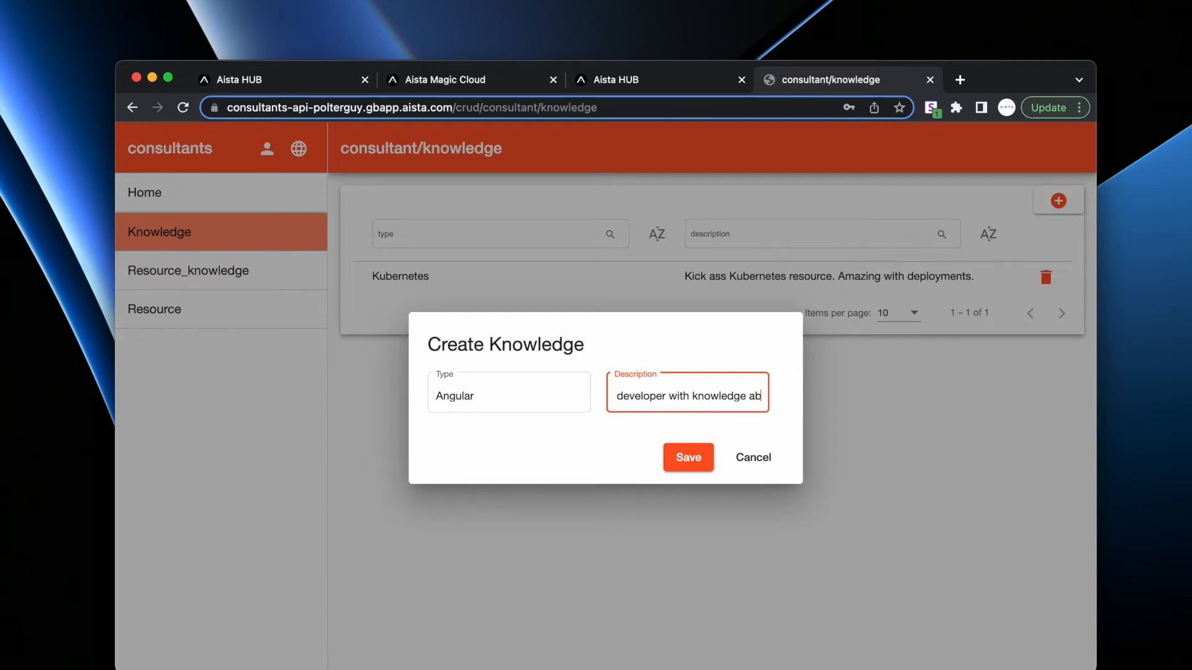
pyautogui.write('out Angular development')
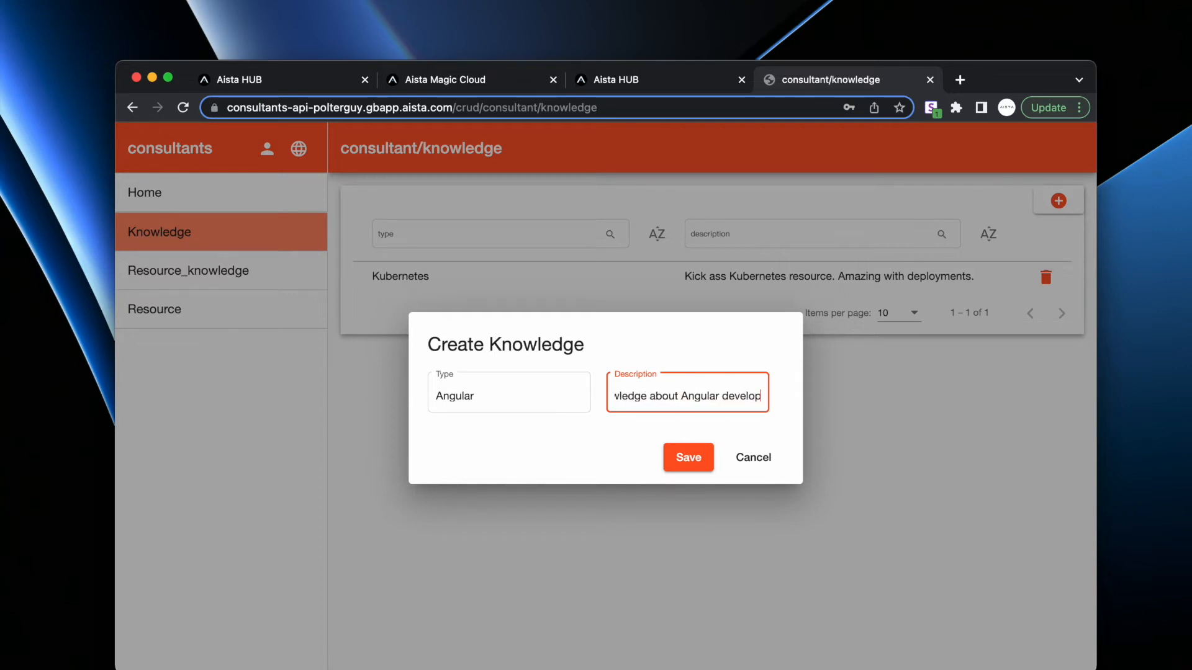
pyautogui.press('Return')
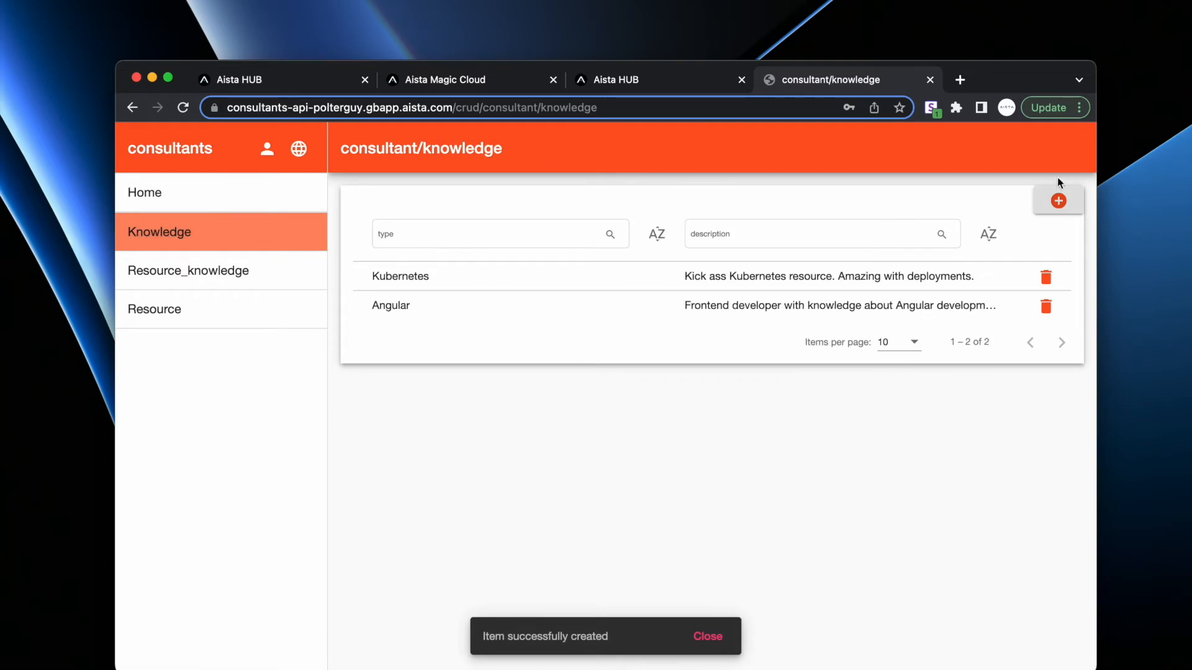
# - Add a React knowledge record described as 'React frontend knowledge'
pyautogui.click(1058, 200)
pyautogui.write('React')
pyautogui.press('Tab')
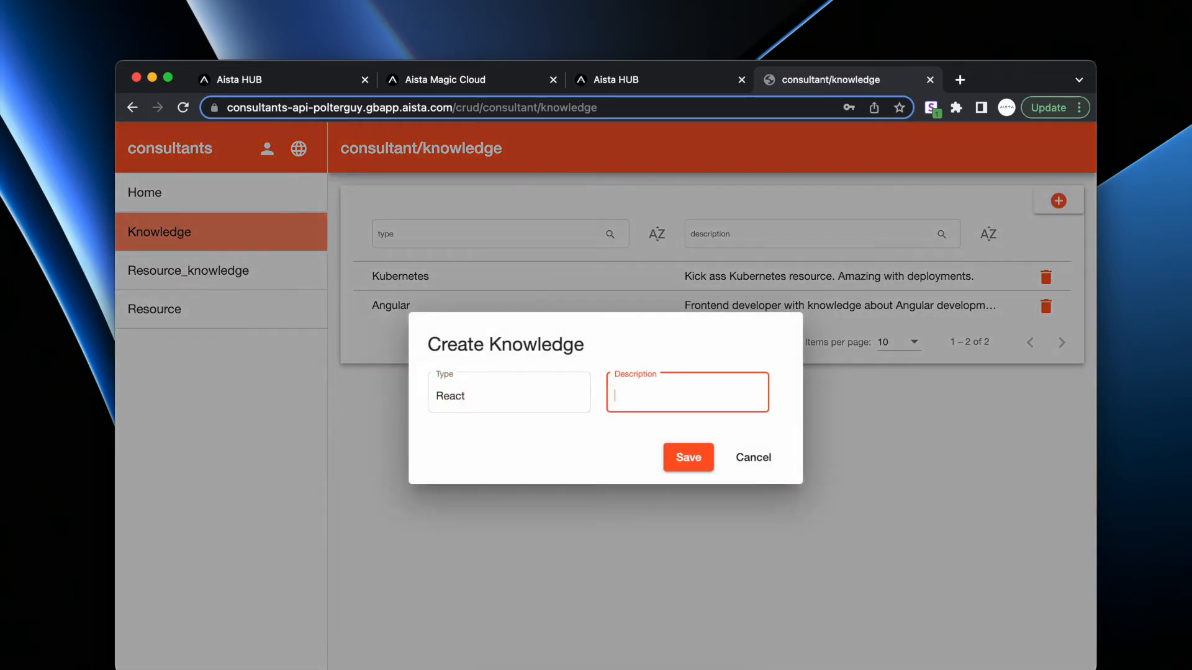
pyautogui.write('React frontend knowledge')
pyautogui.press('Return')
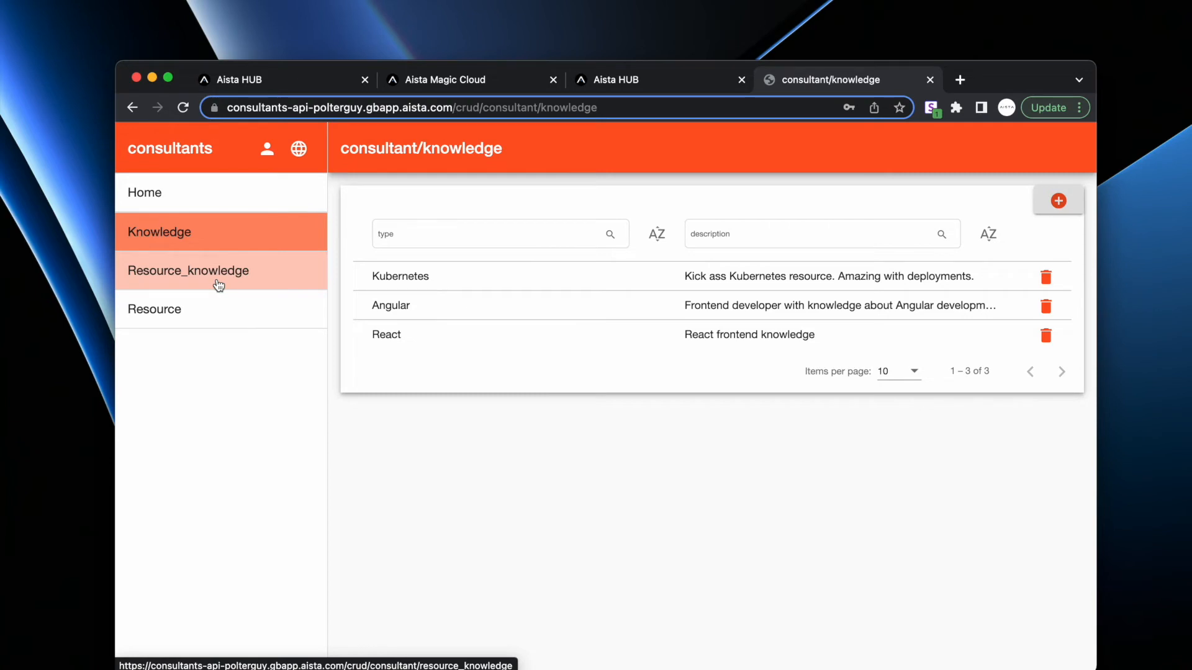
# - Create two new resources in the Resource list, each with busy 0
pyautogui.click(207, 308)
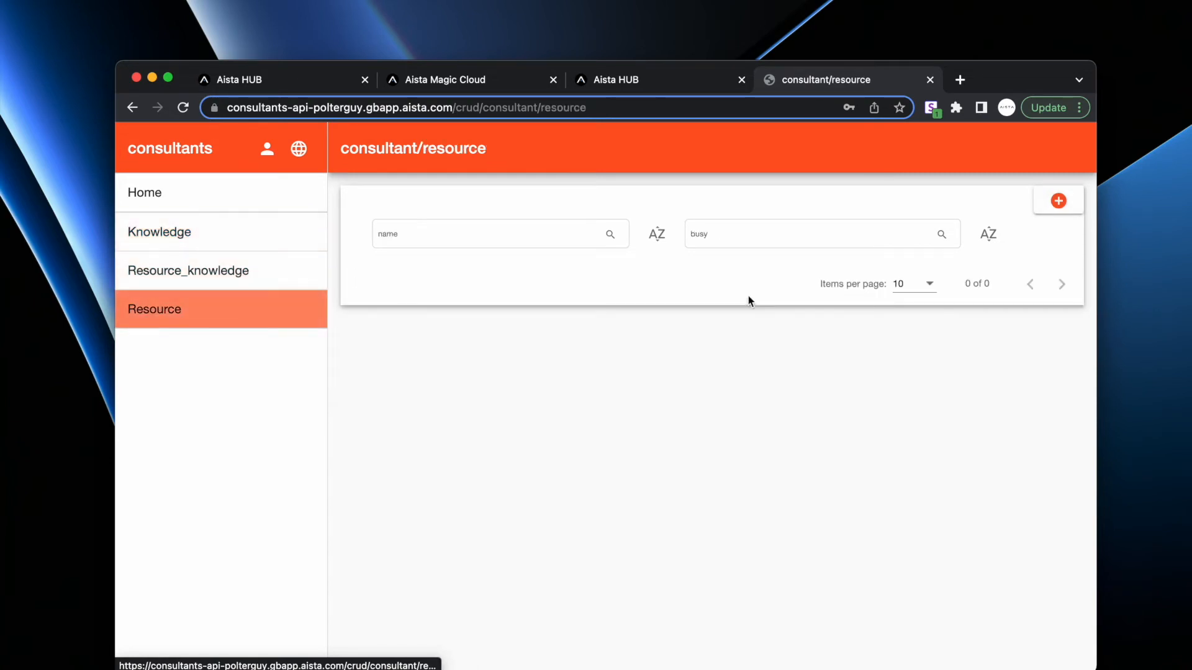
pyautogui.click(1058, 202)
pyautogui.write('John Doe')
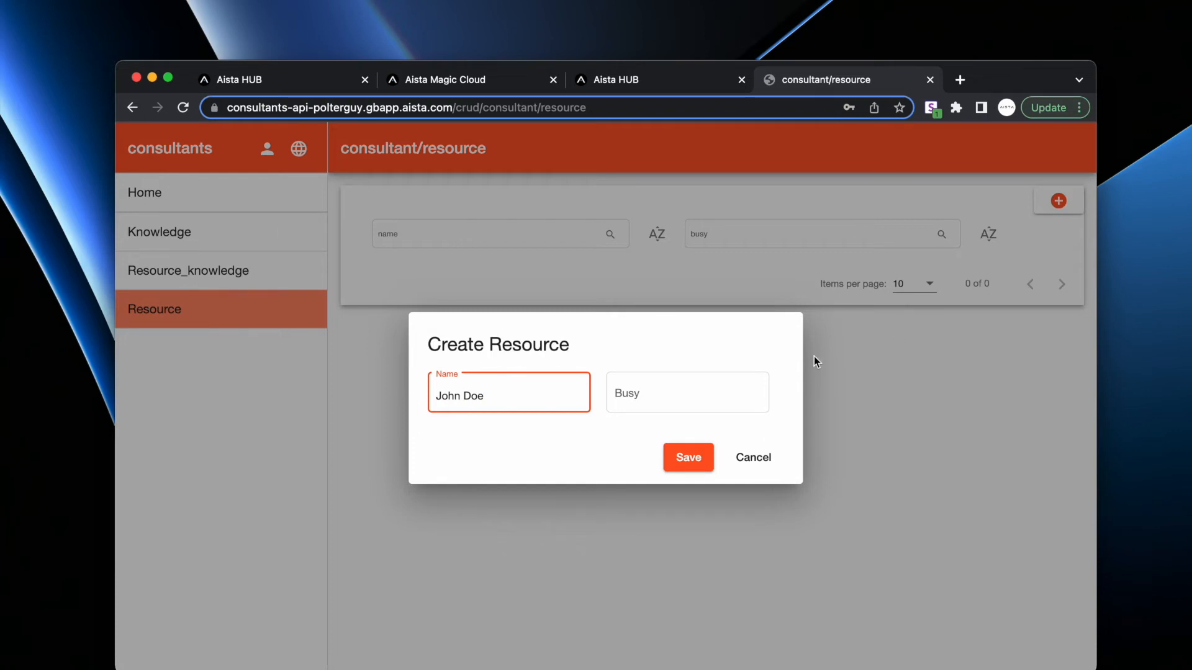
pyautogui.click(679, 393)
pyautogui.click(680, 463)
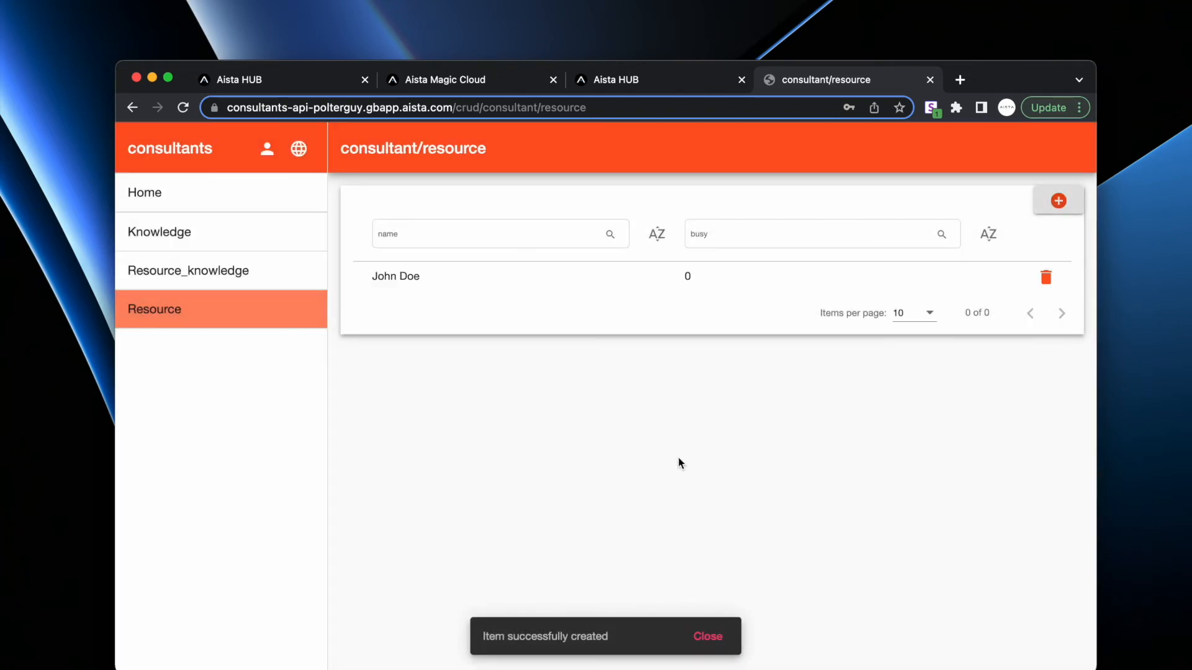
pyautogui.click(1058, 201)
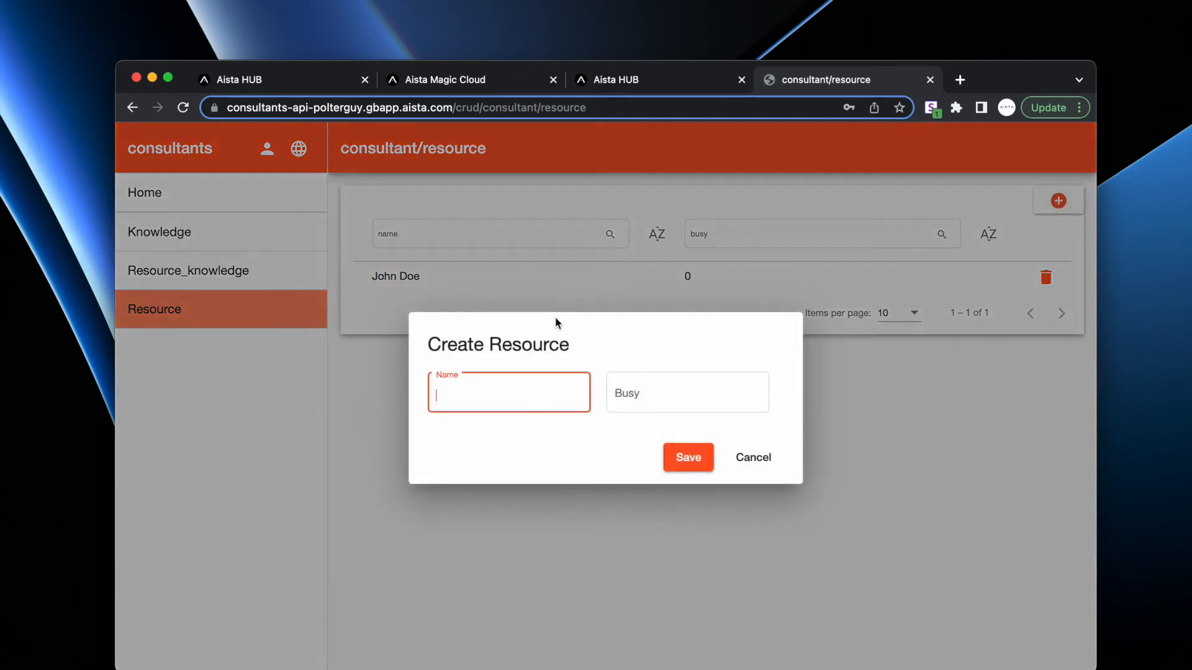
pyautogui.write('Jane Doen')
pyautogui.press('Tab')
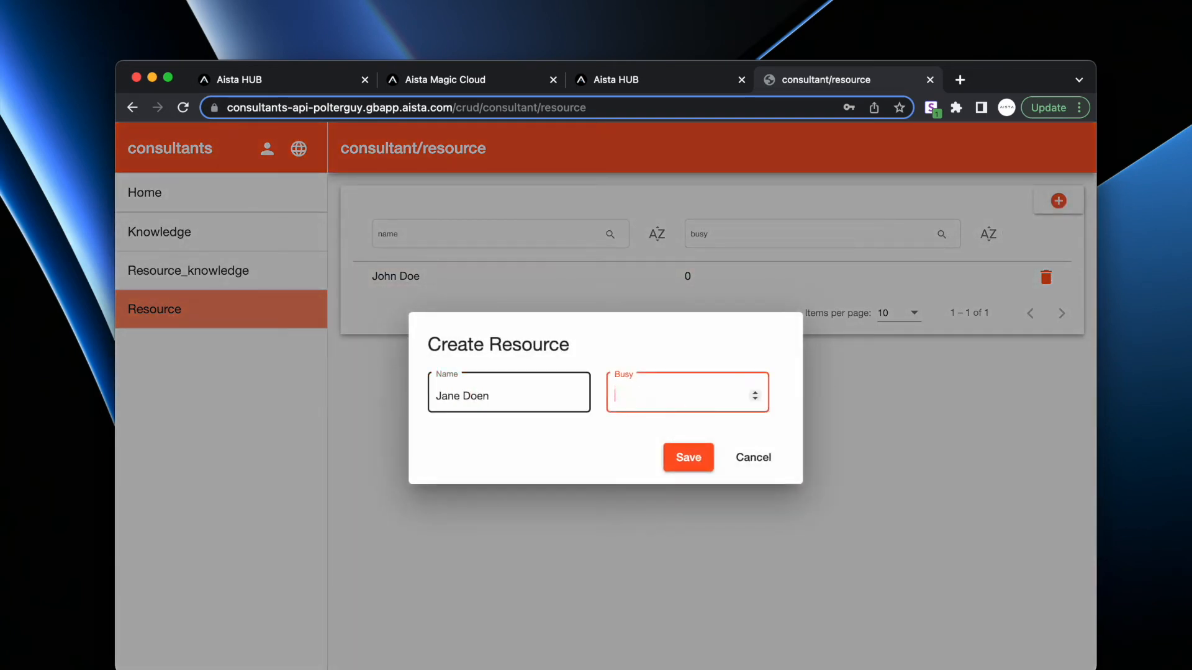
pyautogui.press('Return')
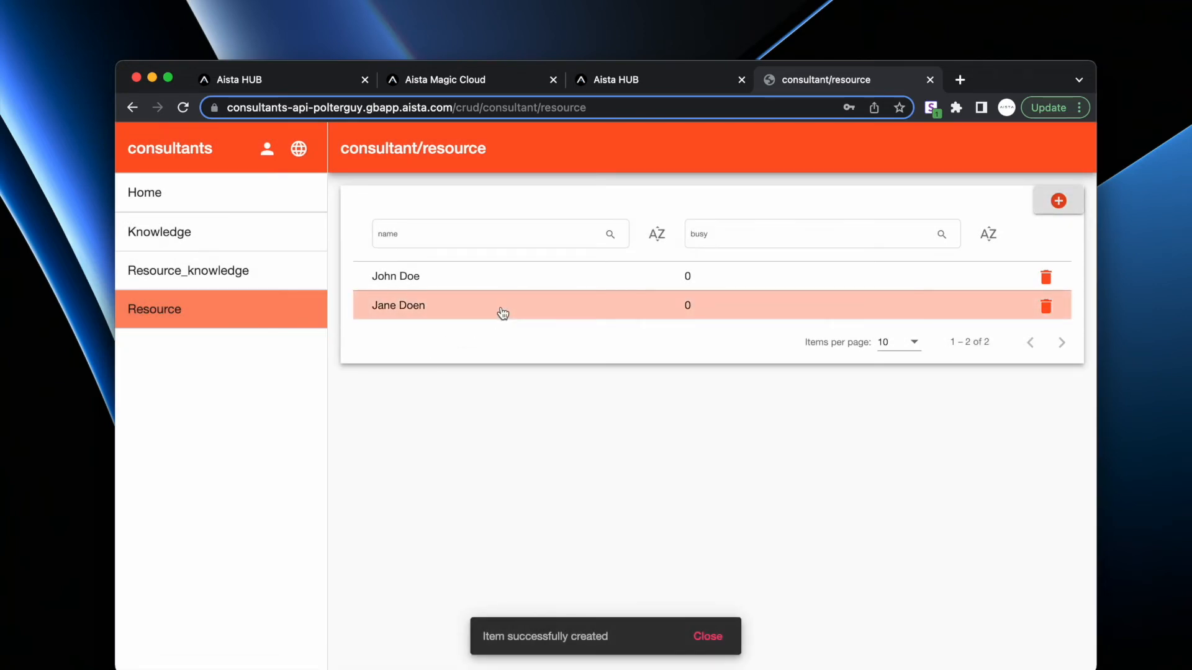
# - Fix the misspelled second resource's name, save it, and go to Resource_knowledge
pyautogui.click(470, 311)
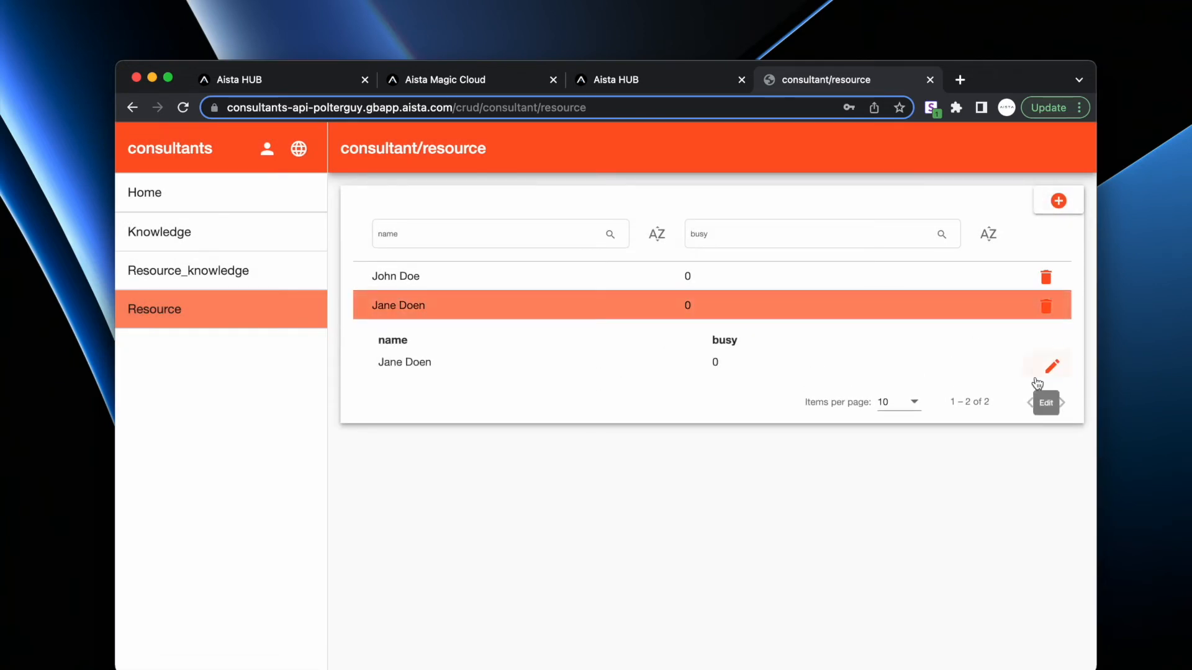
pyautogui.click(1052, 366)
pyautogui.press('Return')
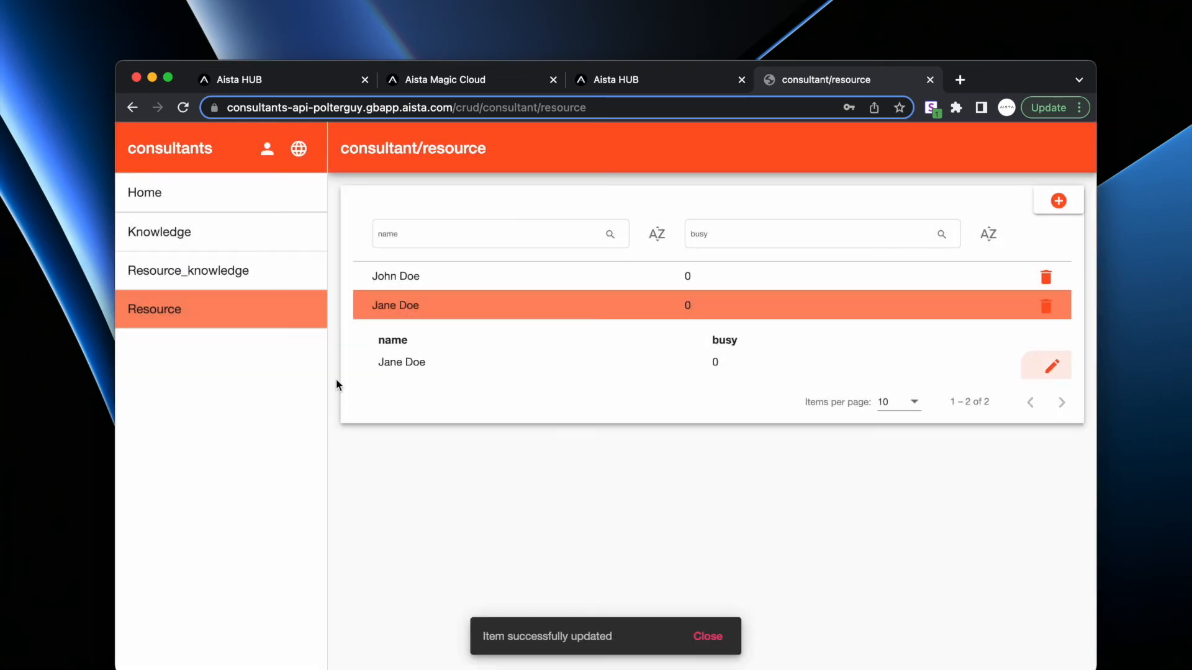
pyautogui.click(184, 273)
# - Create a resource-knowledge link pairing the first consultant with Angular
pyautogui.click(1058, 201)
pyautogui.click(471, 435)
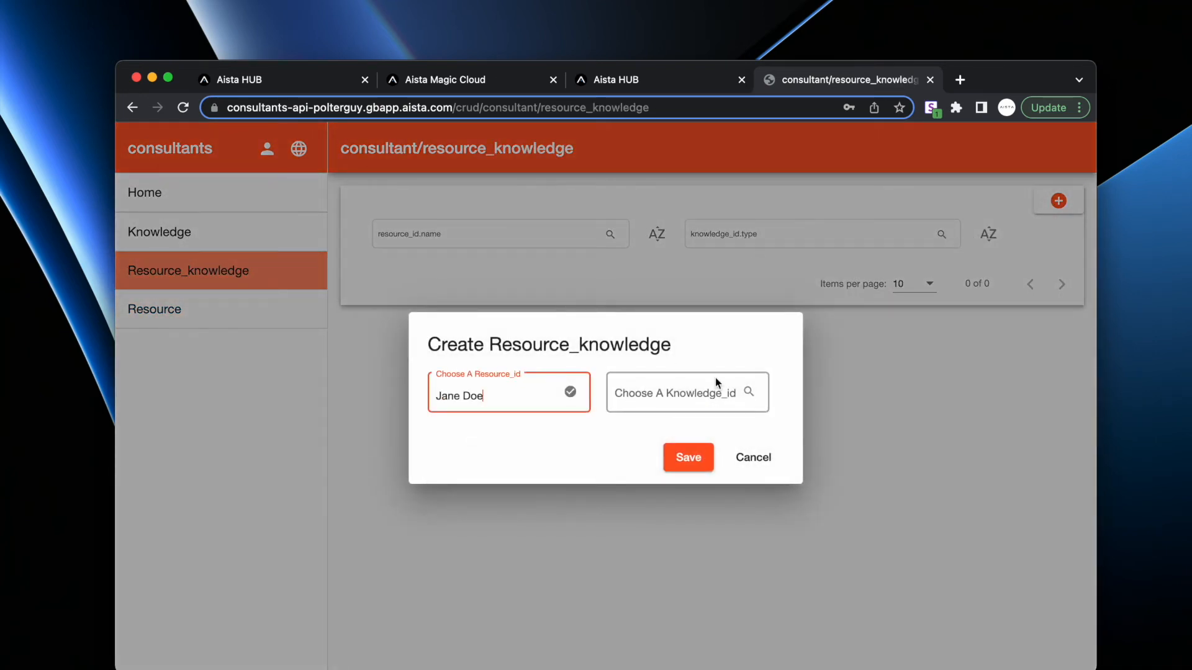
pyautogui.click(700, 392)
pyautogui.click(660, 434)
pyautogui.click(687, 457)
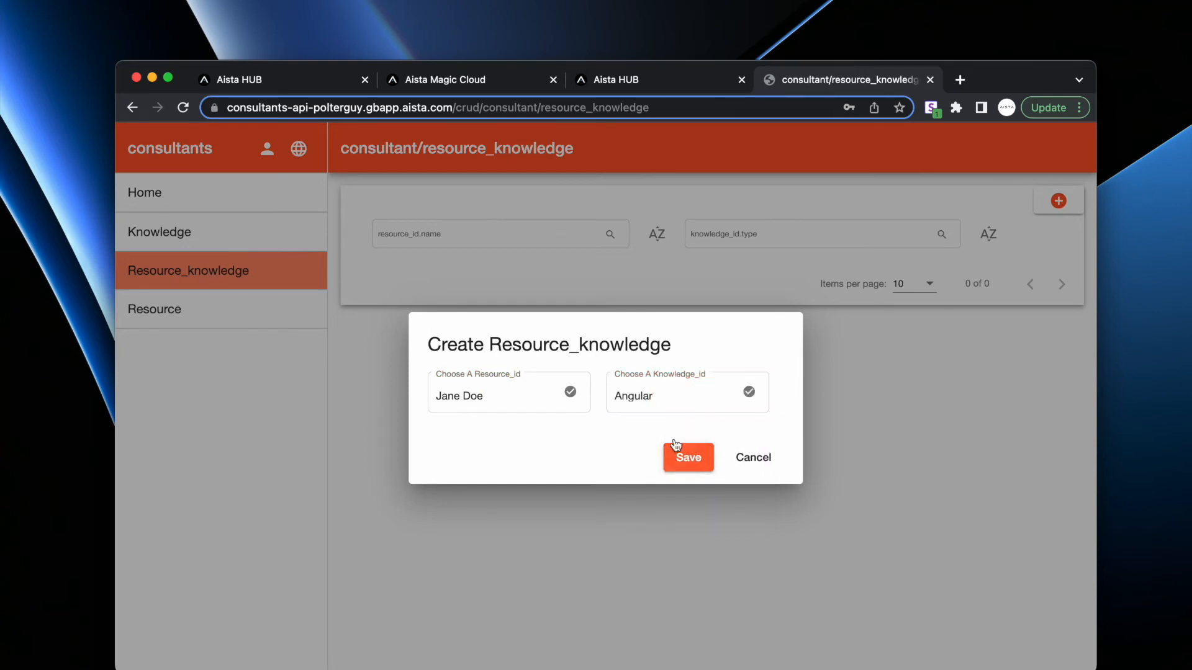
# - Create a second link pairing the other consultant with Kubernetes, then return to Magic Cloud
pyautogui.click(1057, 200)
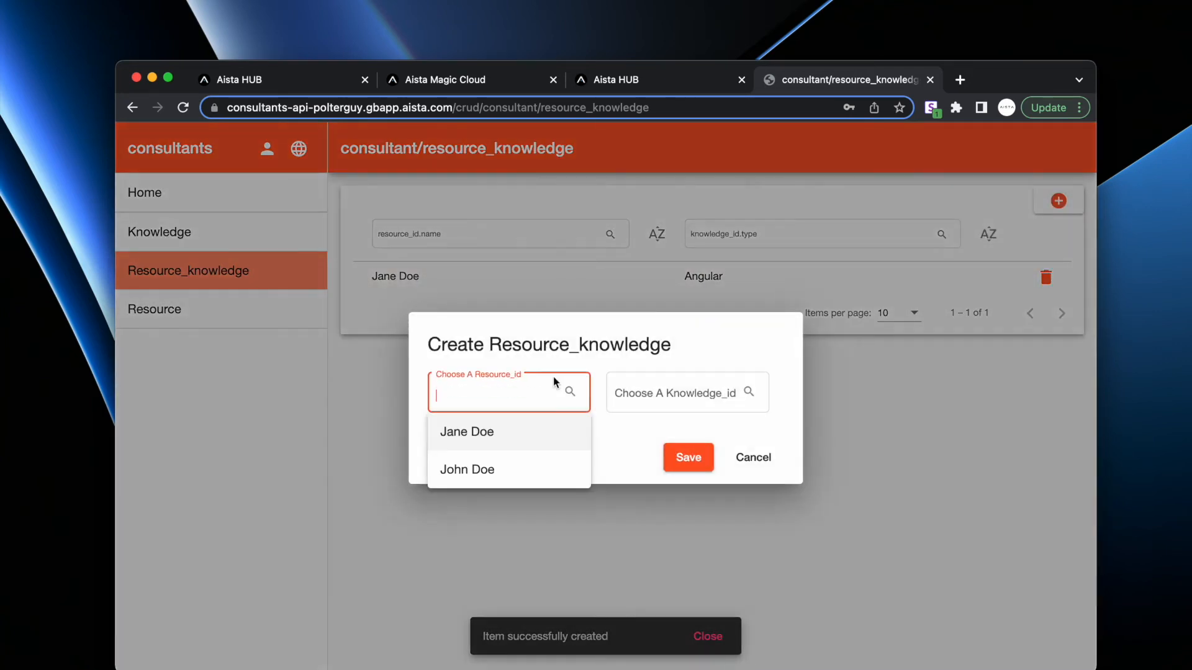
pyautogui.click(481, 469)
pyautogui.click(681, 385)
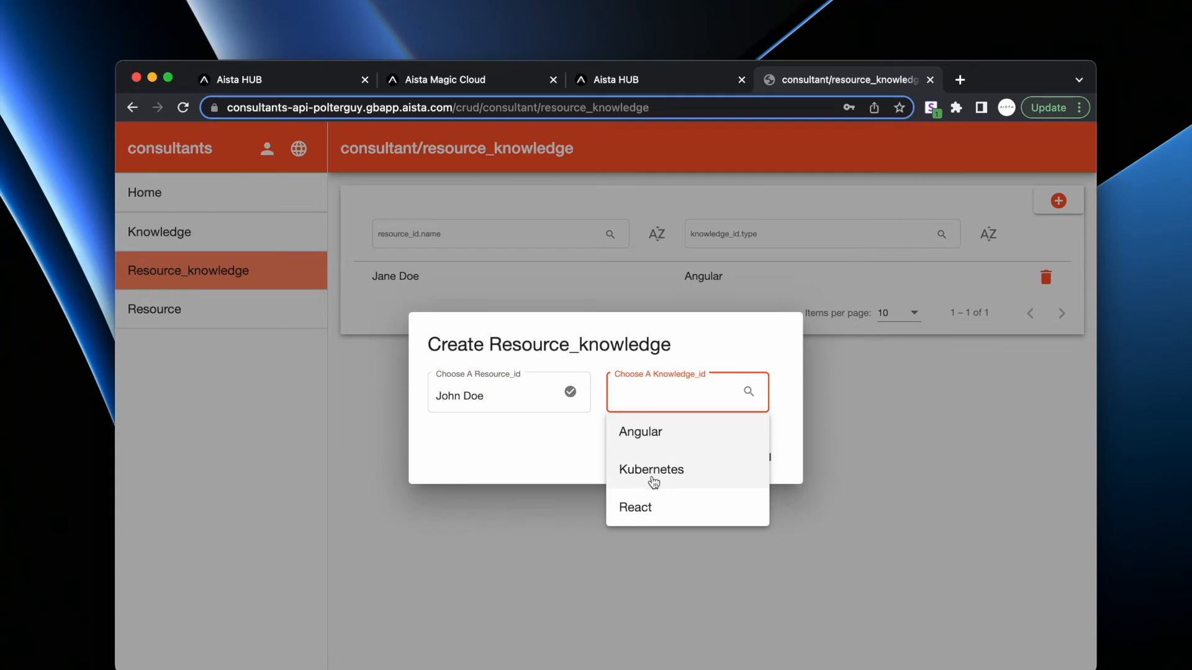
pyautogui.click(649, 475)
pyautogui.click(691, 459)
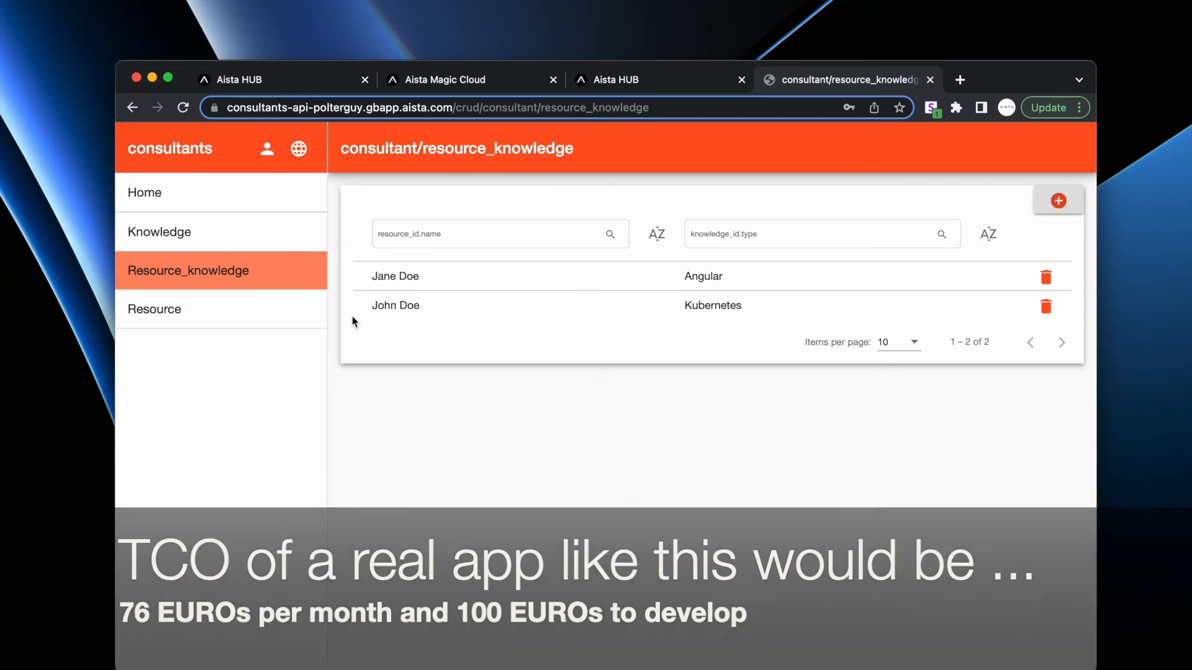
pyautogui.click(453, 81)
# - Open modules > consultant > resource.get.hl in Hyper IDE
pyautogui.moveTo(467, 86); pyautogui.dragTo(652, 82)
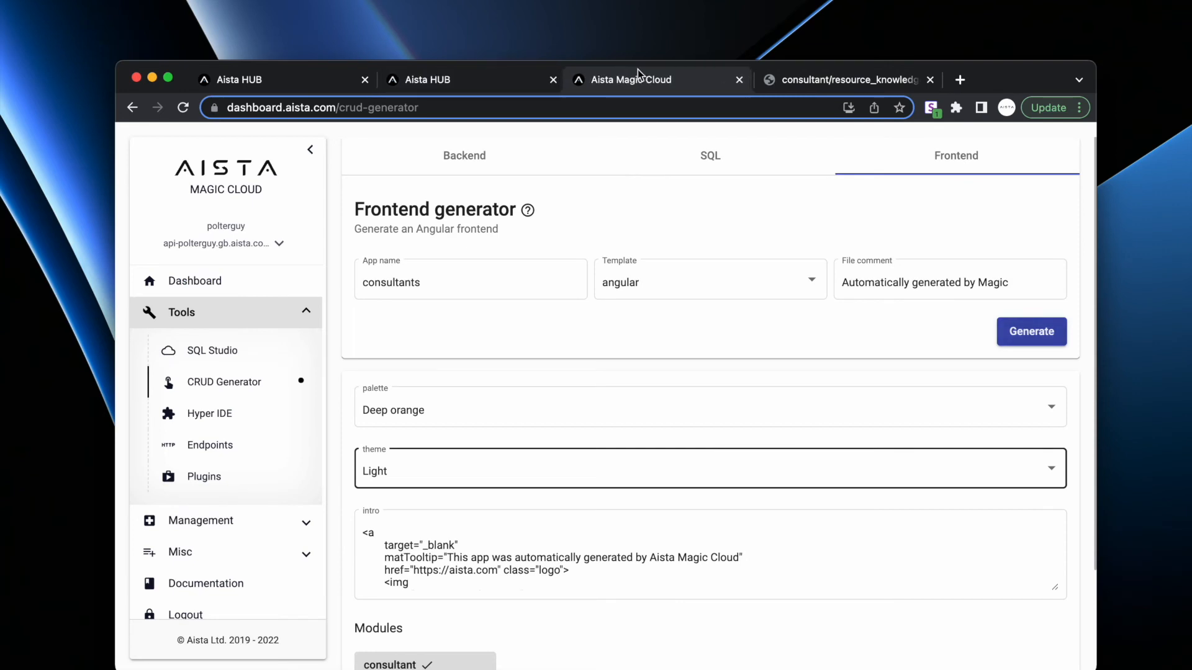
pyautogui.click(221, 415)
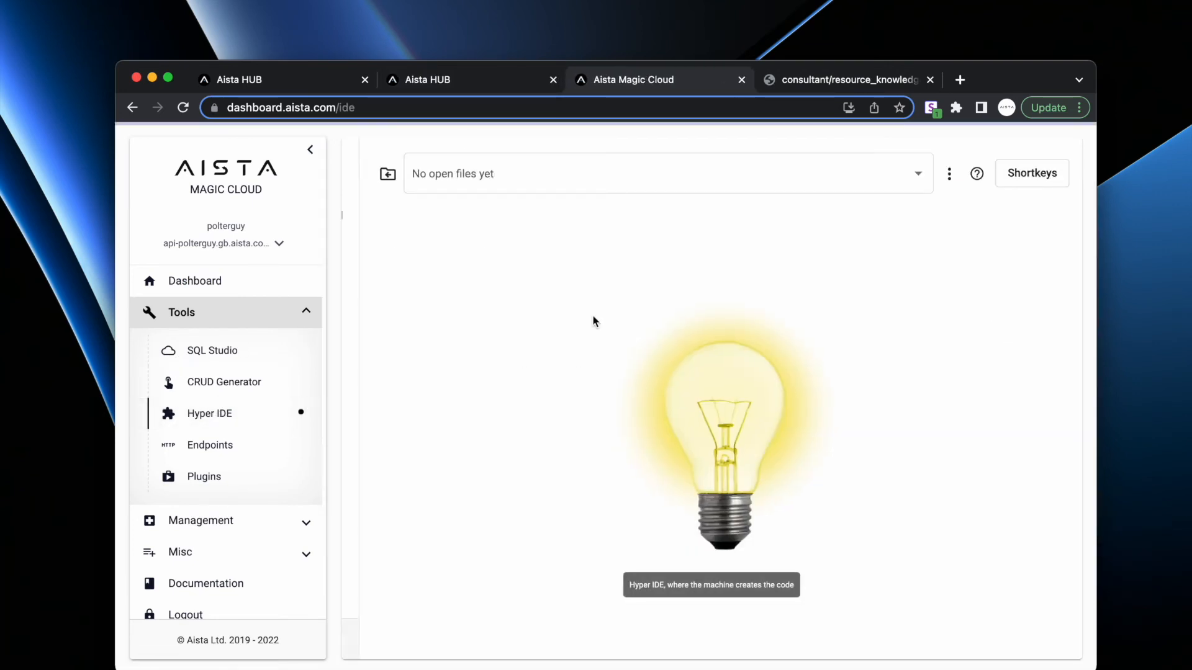
pyautogui.click(403, 184)
pyautogui.click(424, 219)
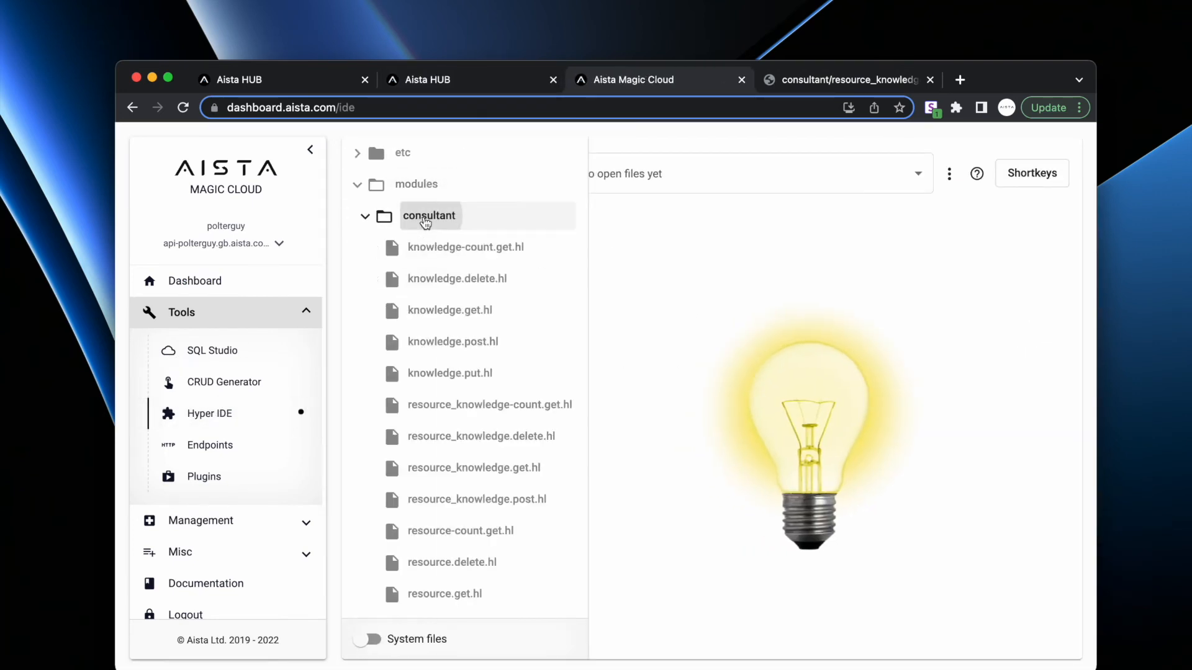
pyautogui.scroll(-3, 451, 390)
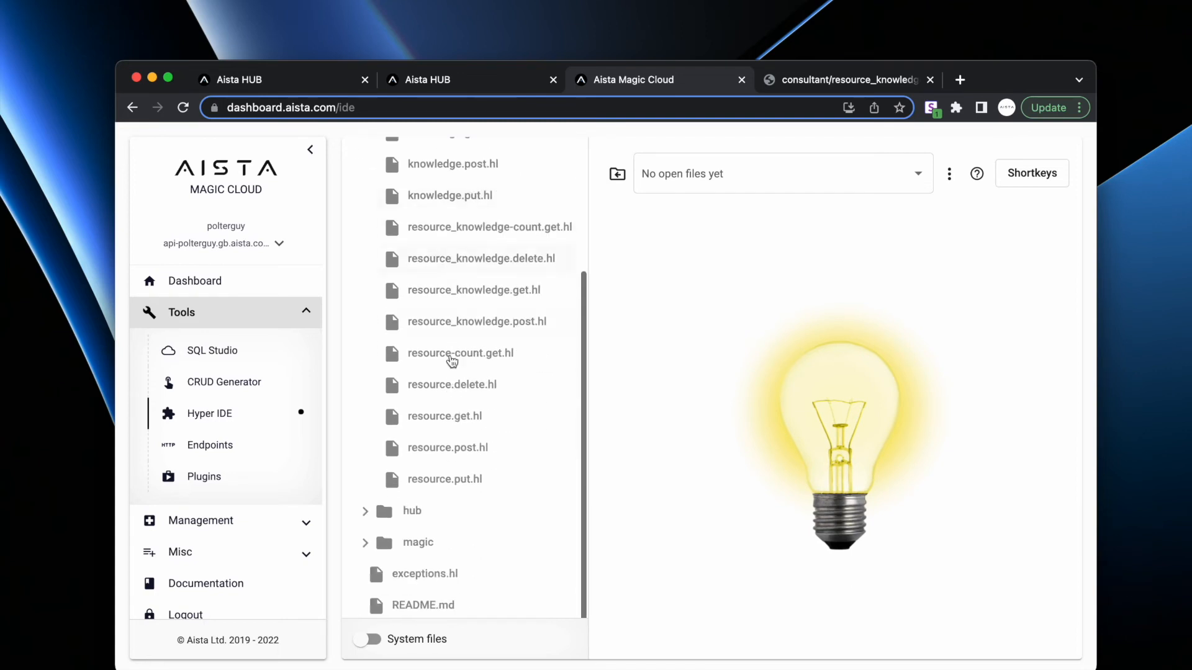
pyautogui.click(462, 422)
# - Preview and invoke the endpoint, getting 200 OK with the two resources, then return to the app
pyautogui.click(872, 412)
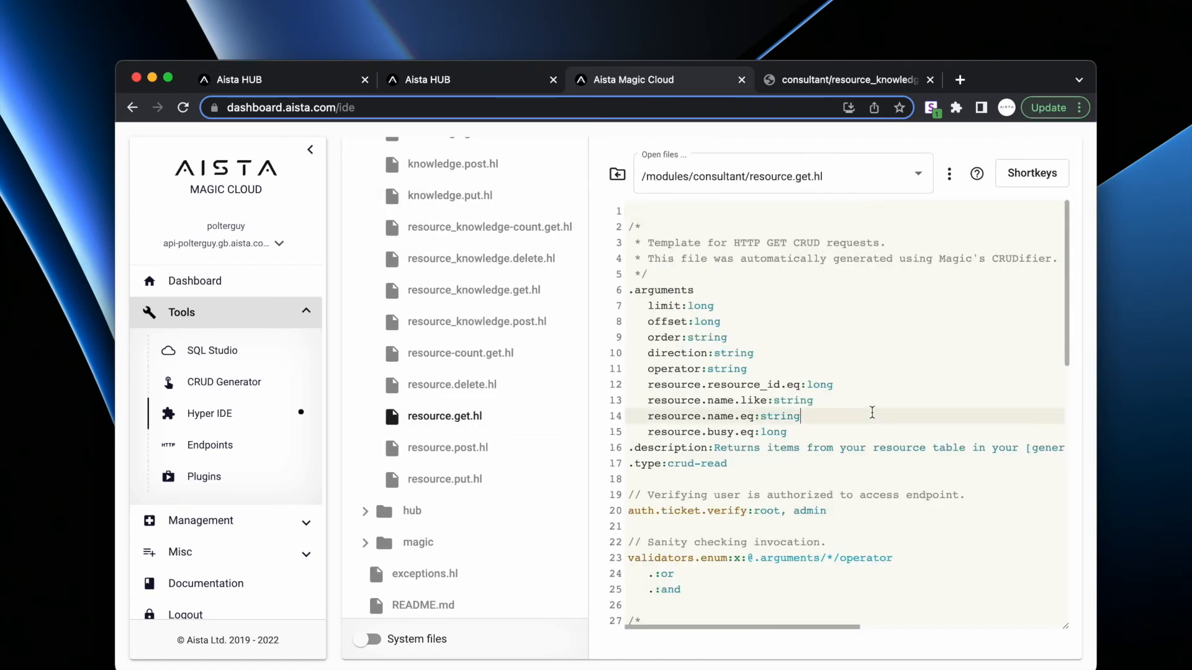
pyautogui.press('F5')
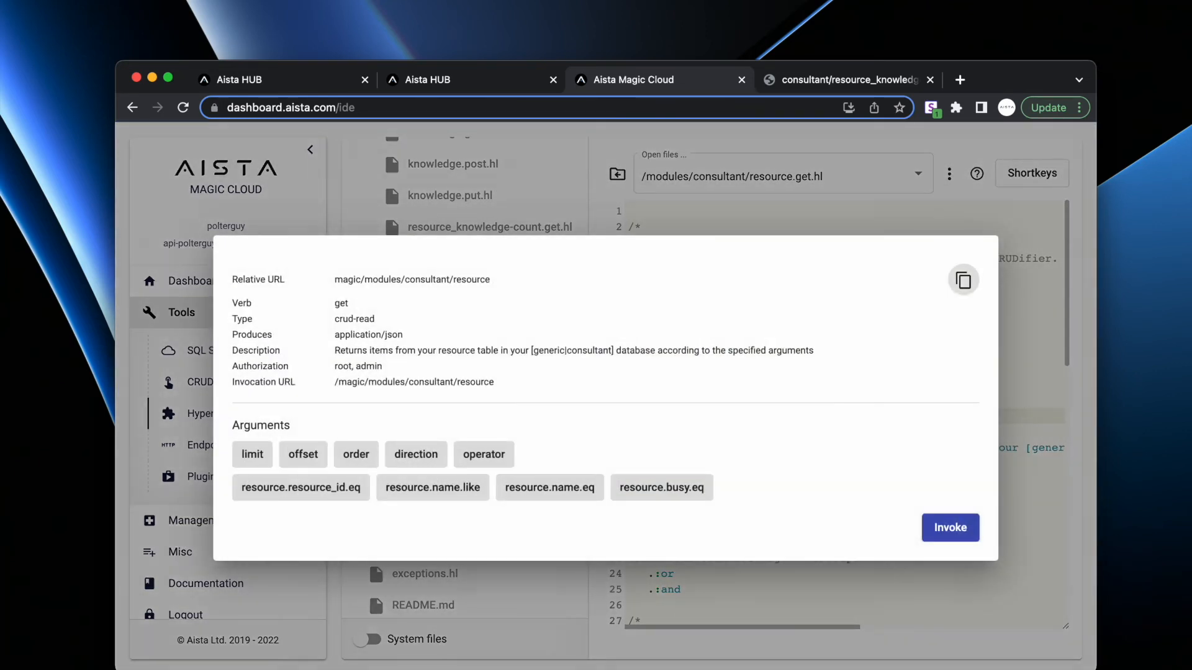
pyautogui.click(944, 527)
pyautogui.scroll(-10, 815, 399)
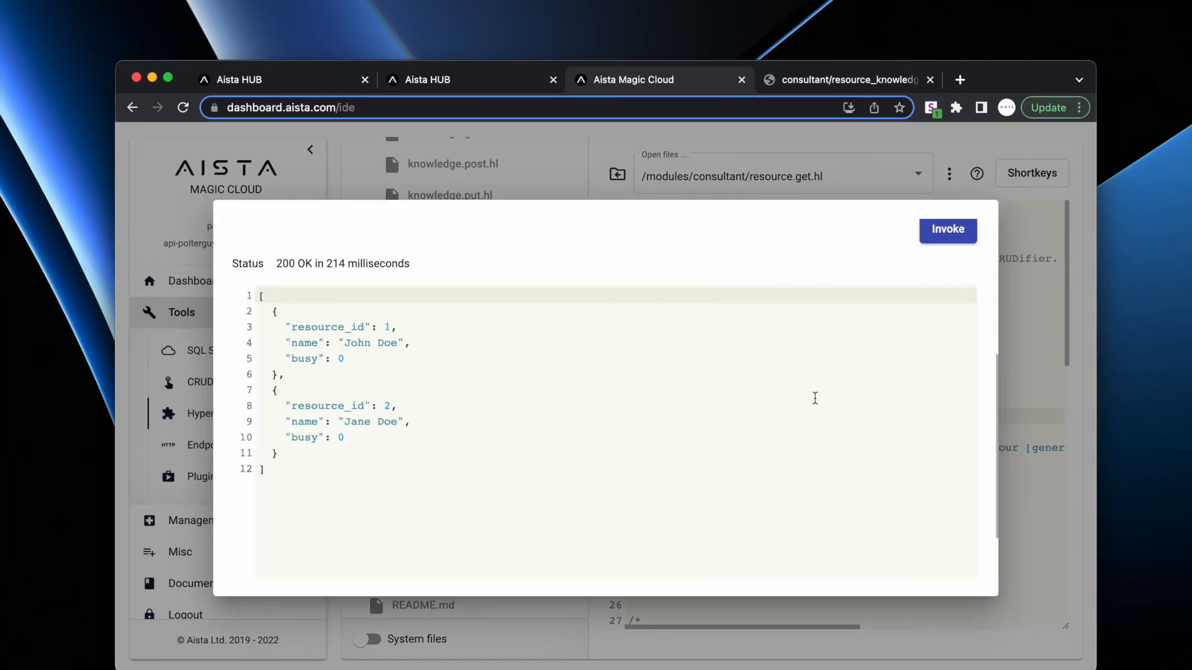
pyautogui.scroll(3, 815, 398)
pyautogui.moveTo(414, 460); pyautogui.dragTo(282, 453)
pyautogui.moveTo(408, 376); pyautogui.dragTo(290, 375)
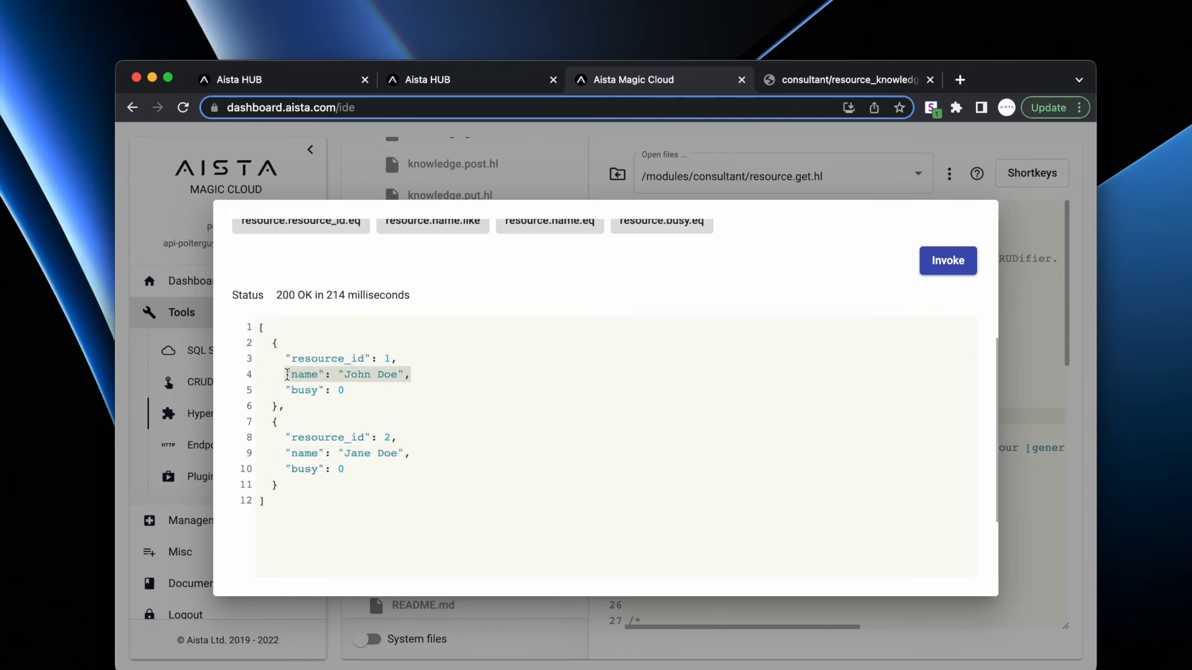
pyautogui.scroll(1, 410, 444)
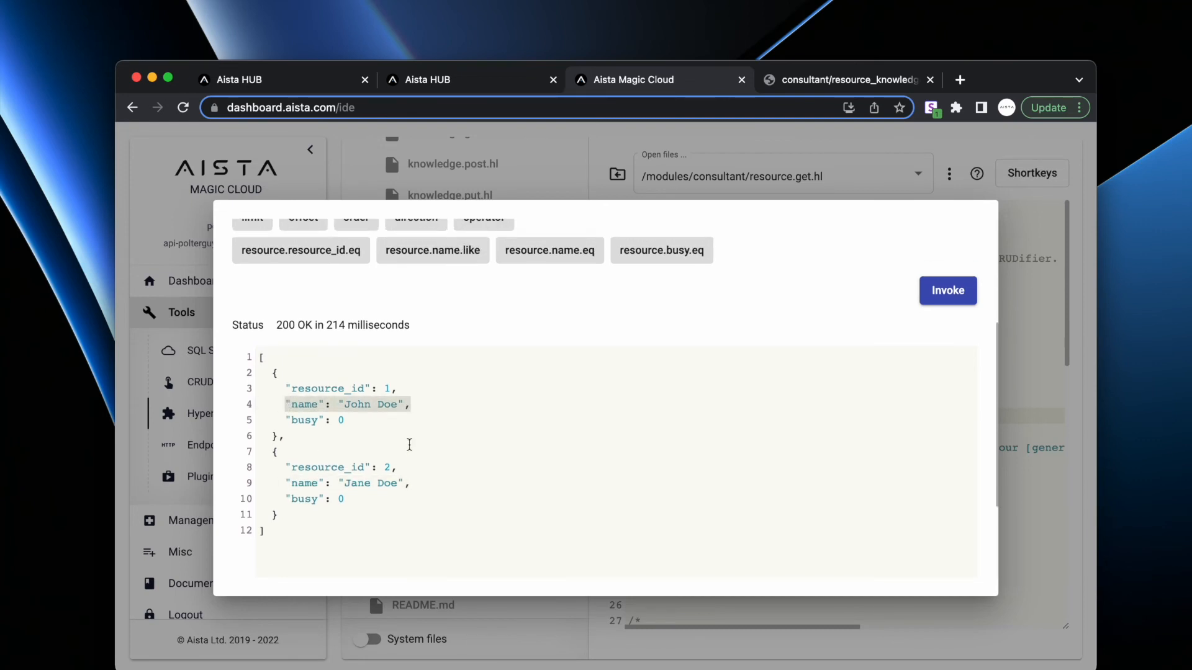
pyautogui.hotkey('ctrl', 'Tab')
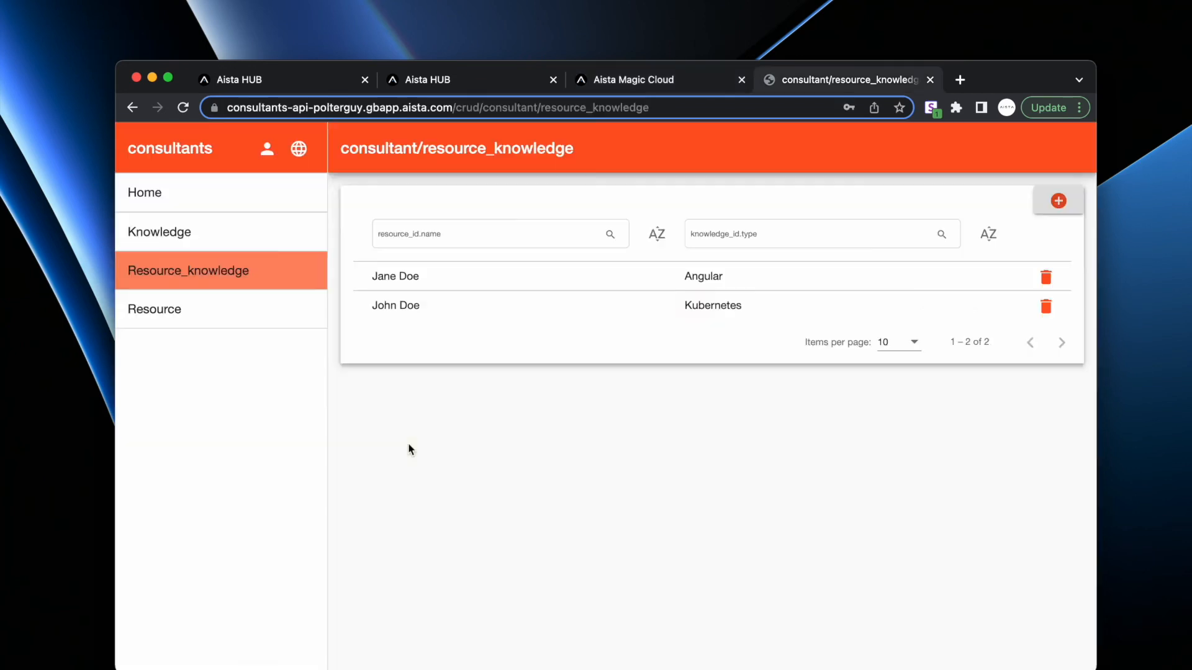
# - Open the Resource table and cancel editing of the first resource without changes
pyautogui.click(470, 280)
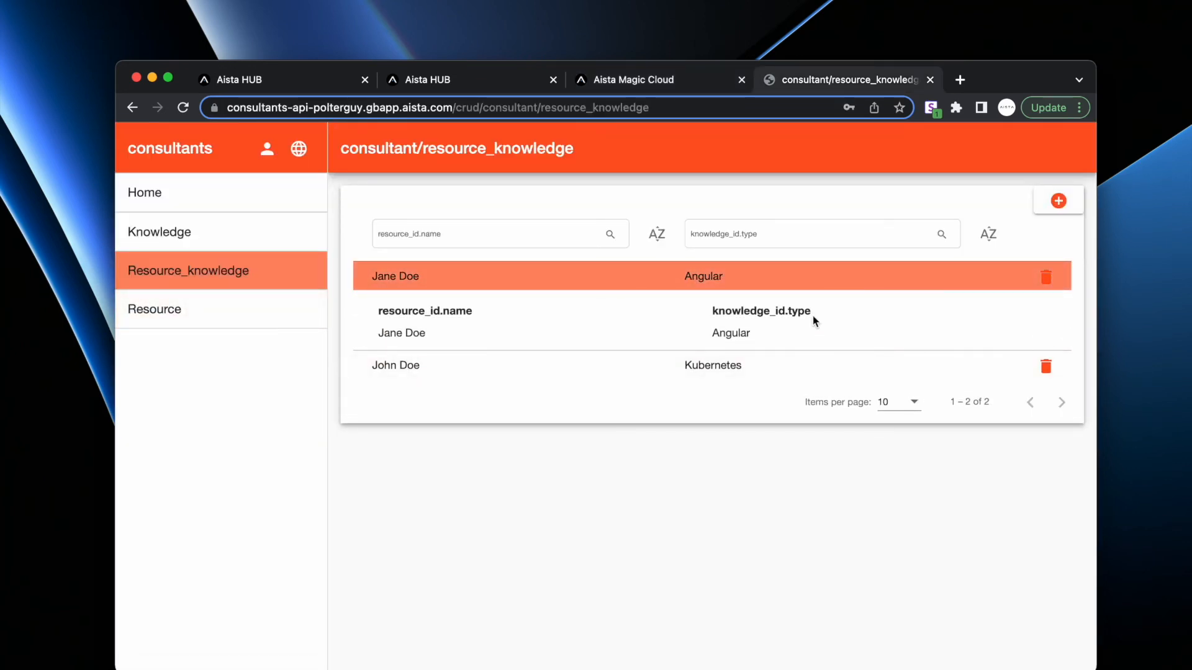
pyautogui.click(207, 309)
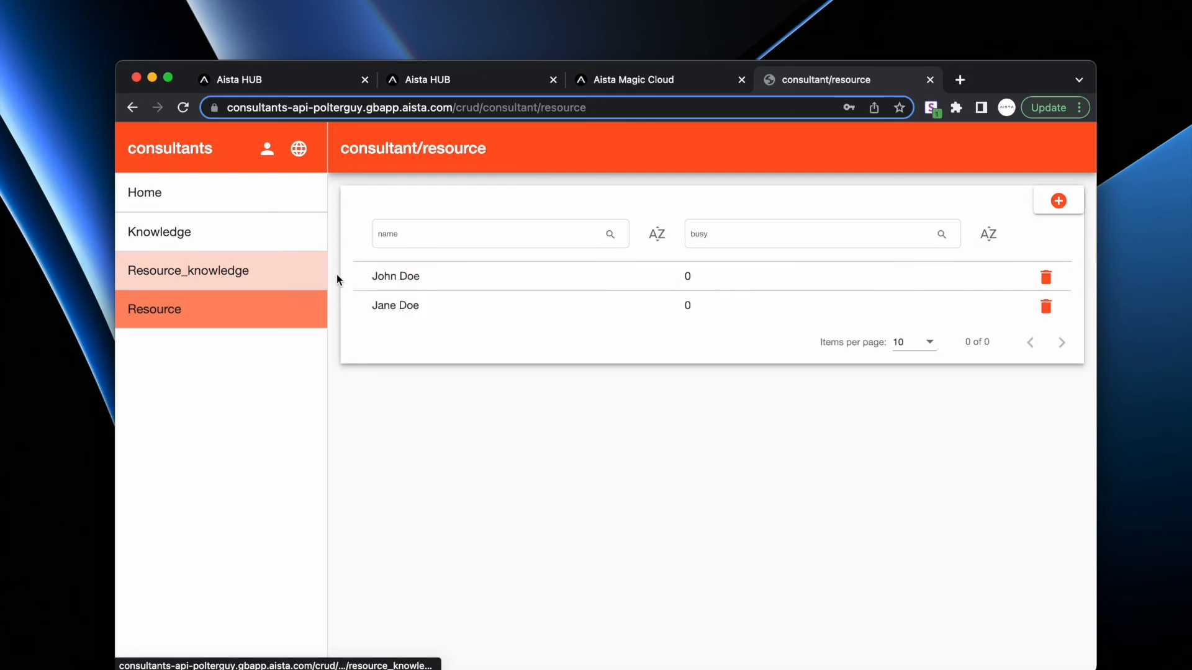
pyautogui.click(571, 279)
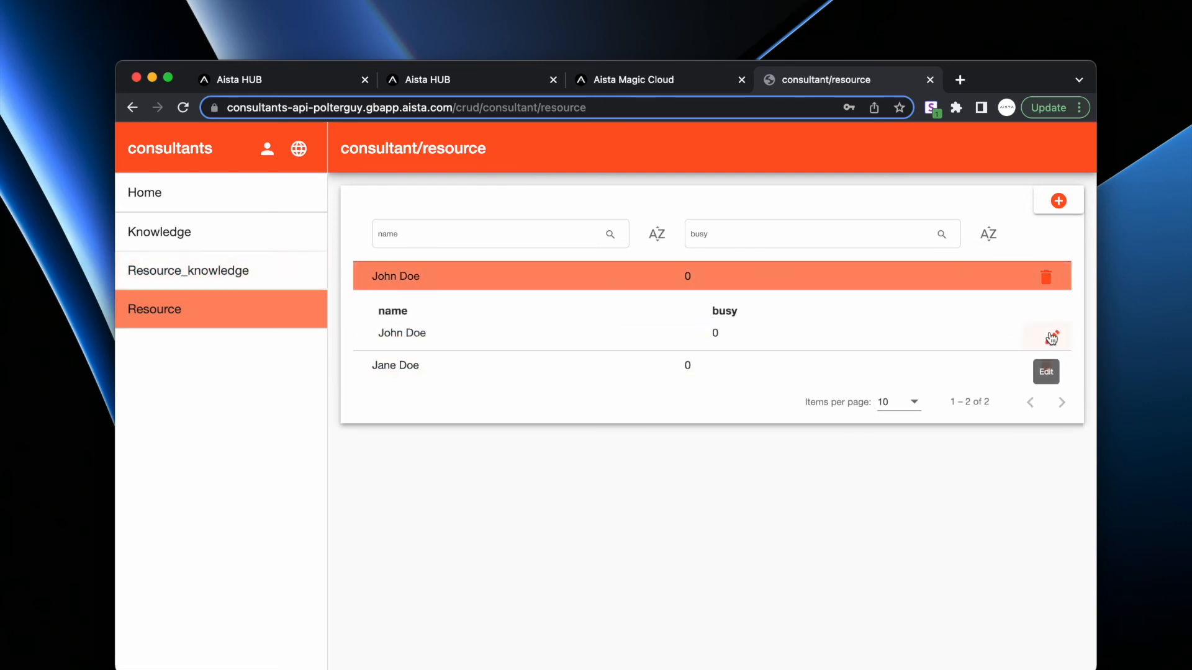
pyautogui.click(1052, 337)
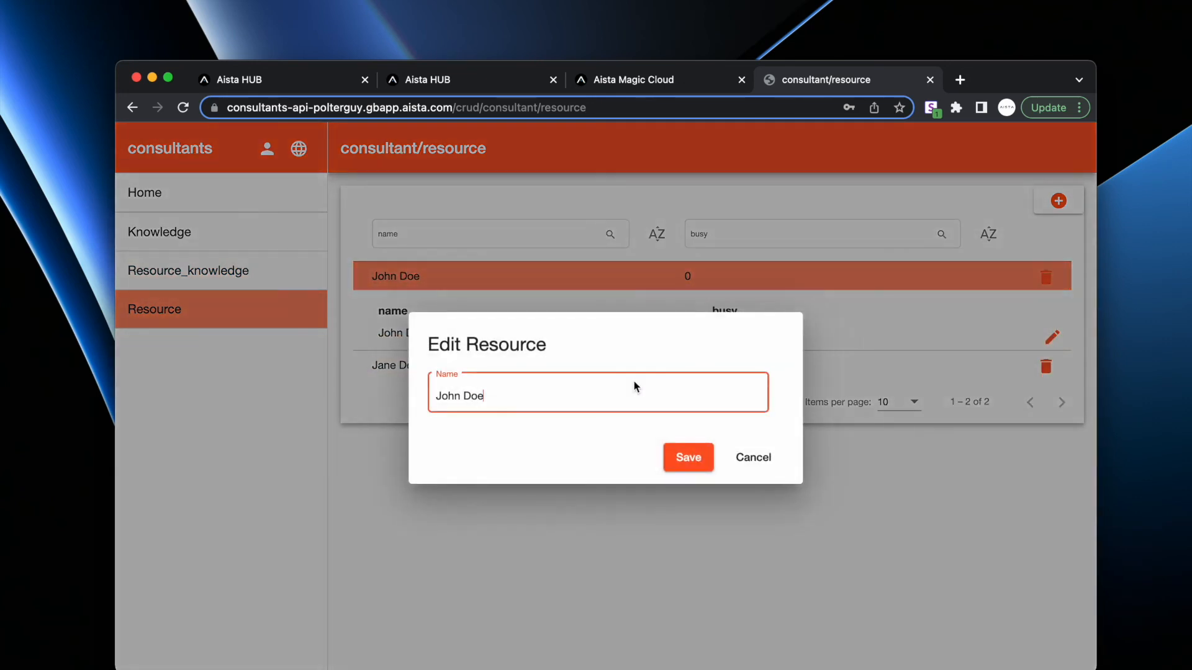
pyautogui.click(708, 445)
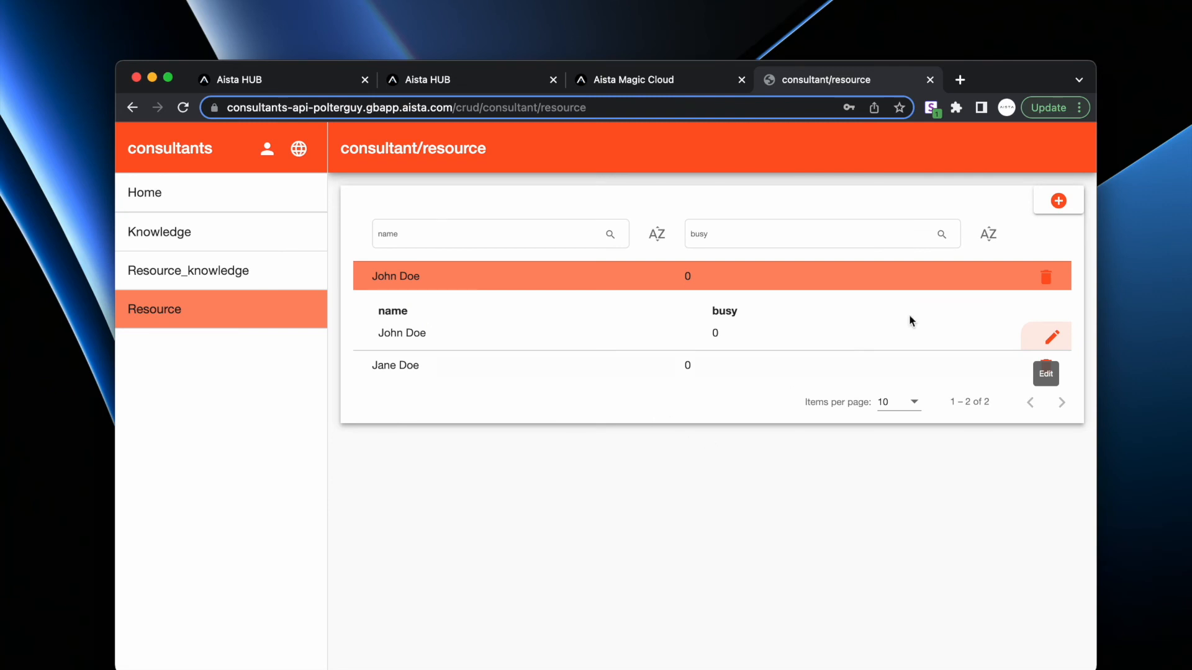
# - Add a third resource with busy set to 1
pyautogui.click(1058, 201)
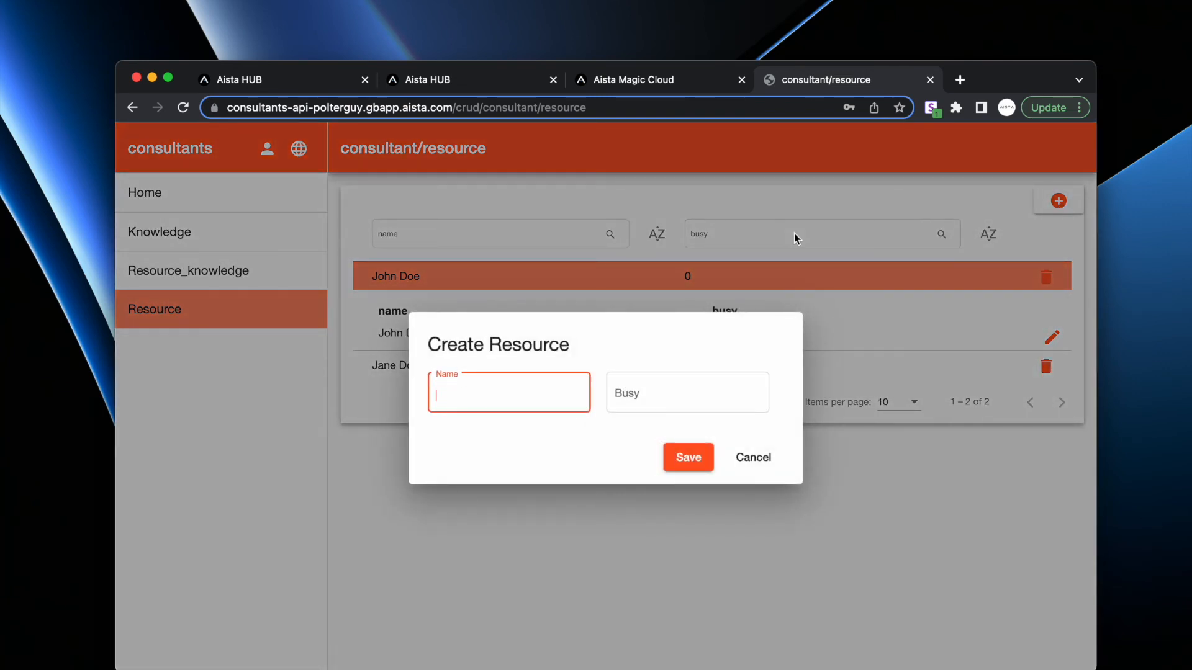
pyautogui.write('Peter')
pyautogui.click(684, 384)
pyautogui.write('1')
pyautogui.click(690, 458)
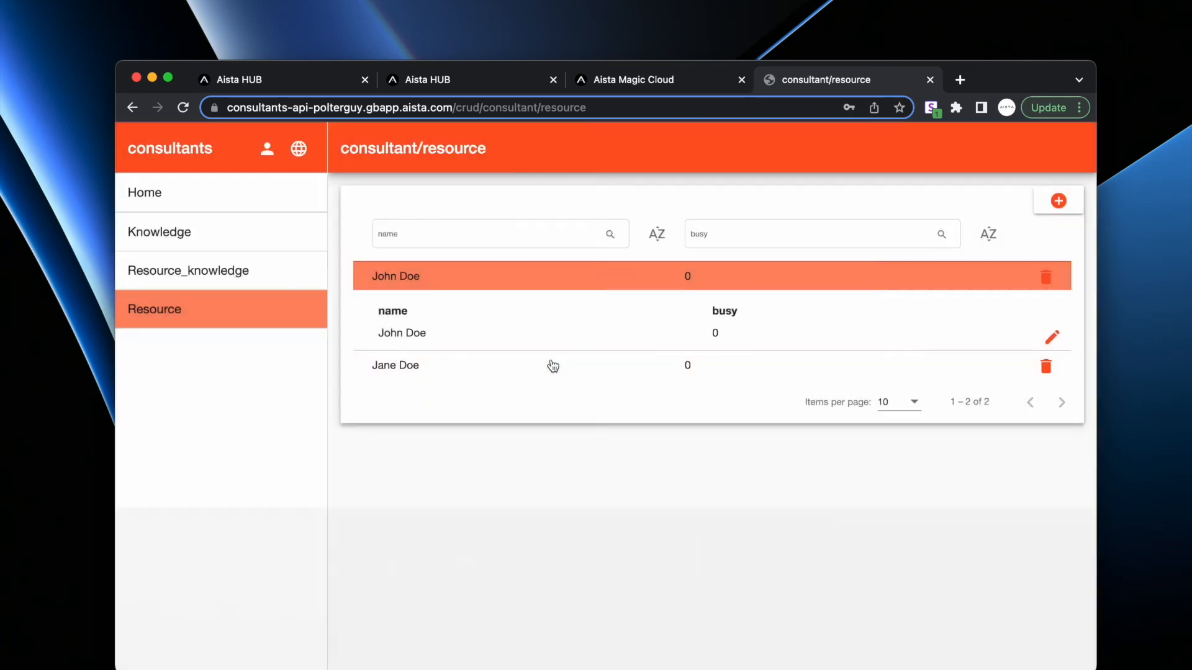
# - Check the Aista HUB cloudlets, then re-invoke resource.get.hl to list three resources
pyautogui.click(487, 79)
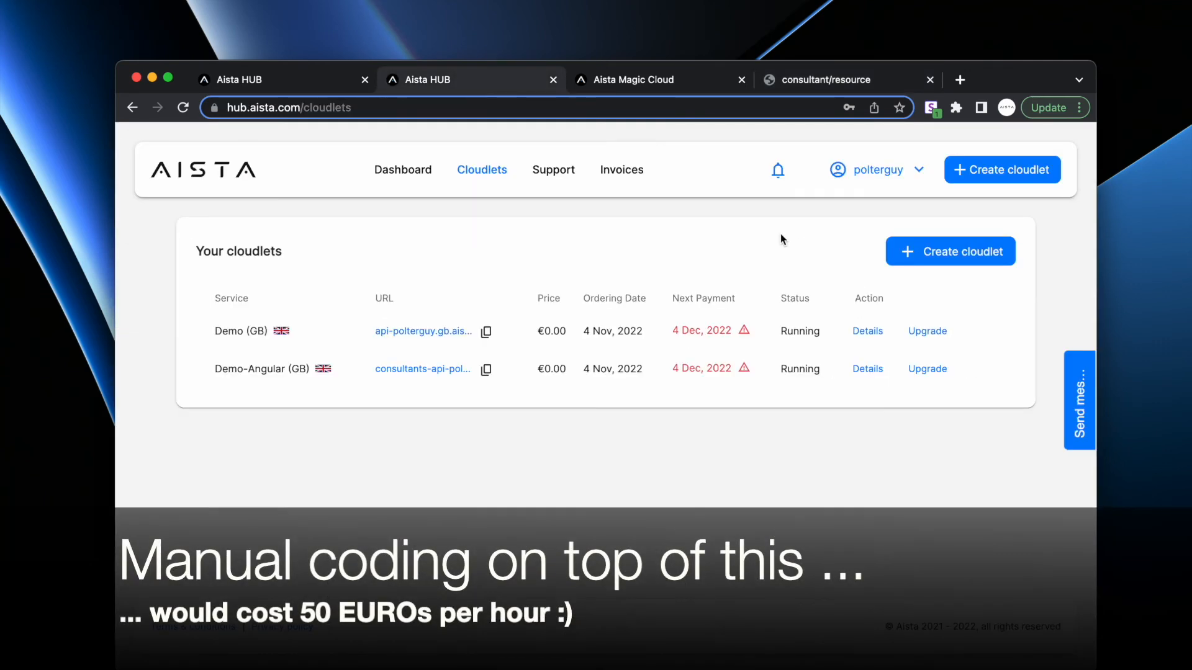
pyautogui.click(667, 79)
pyautogui.click(942, 289)
pyautogui.scroll(-3, 492, 430)
pyautogui.scroll(3, 431, 434)
pyautogui.scroll(-3, 431, 434)
pyautogui.moveTo(346, 442); pyautogui.dragTo(314, 447)
pyautogui.scroll(5, 313, 447)
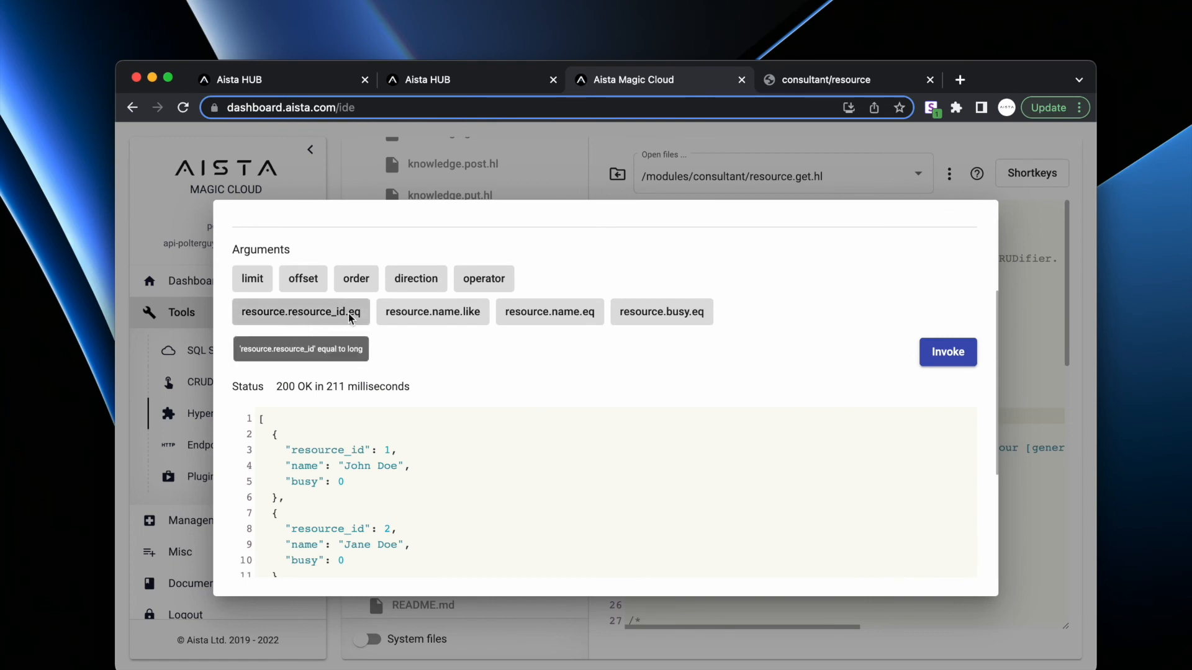
# - Set query parameter resource.busy.eq to 0 and invoke, returning only the two non-busy resources
pyautogui.click(651, 318)
pyautogui.write('42')
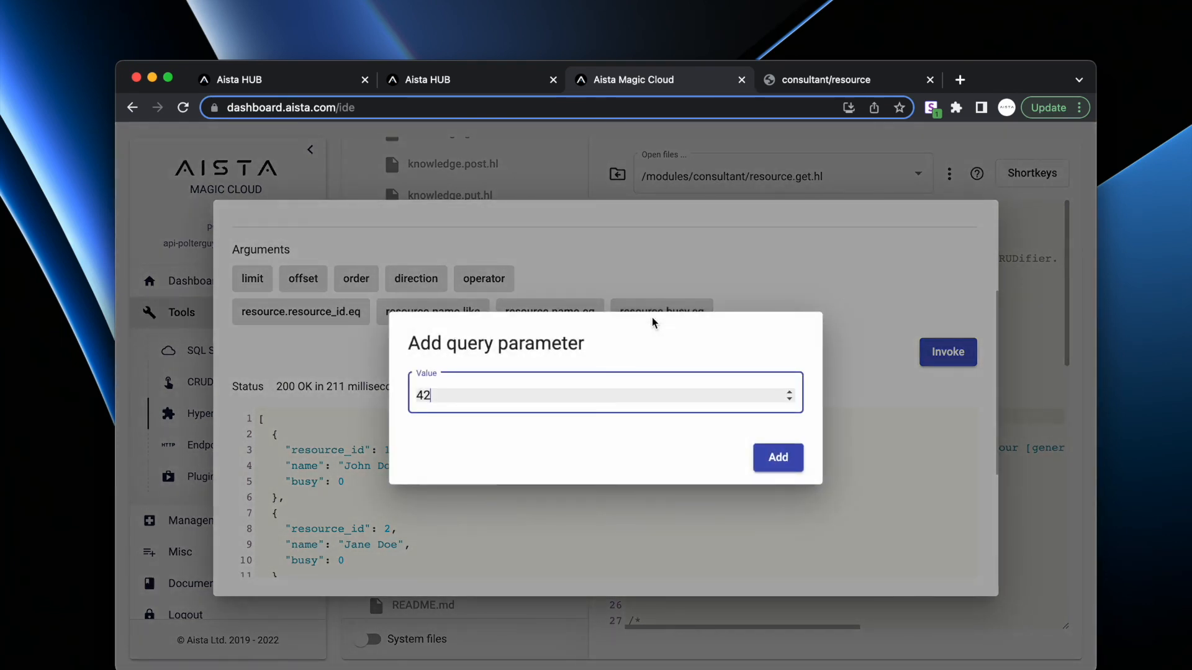
pyautogui.press('super+a')
pyautogui.write('0')
pyautogui.press('Return')
pyautogui.click(938, 347)
pyautogui.scroll(-5, 763, 394)
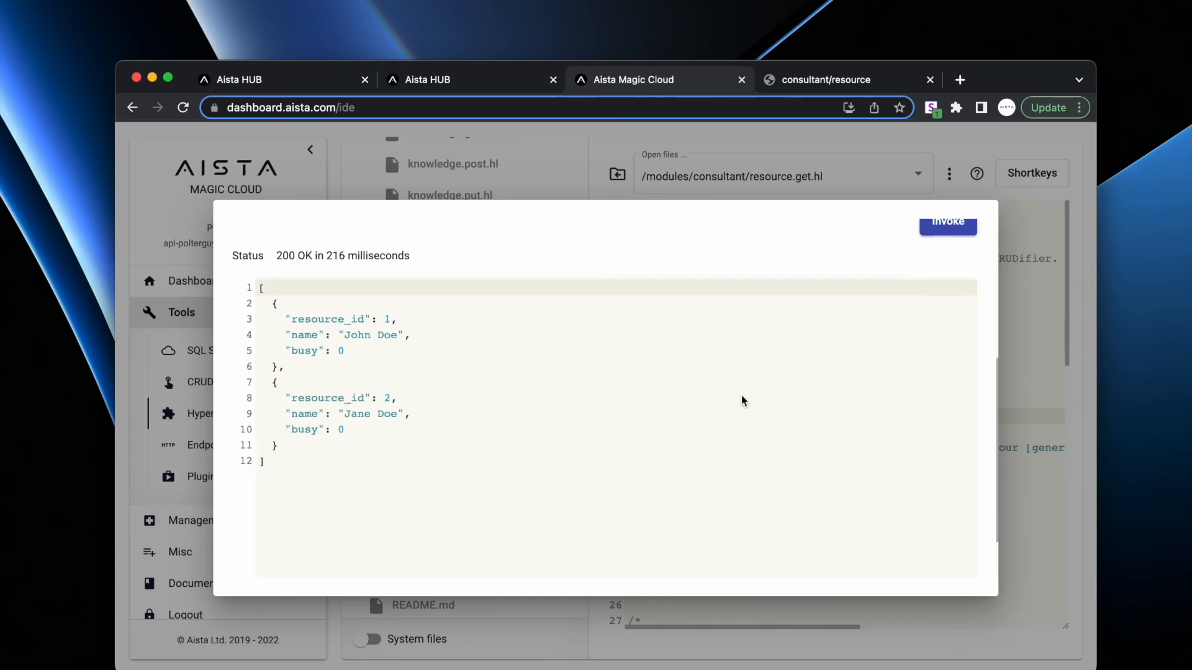
pyautogui.moveTo(557, 425); pyautogui.dragTo(275, 251)
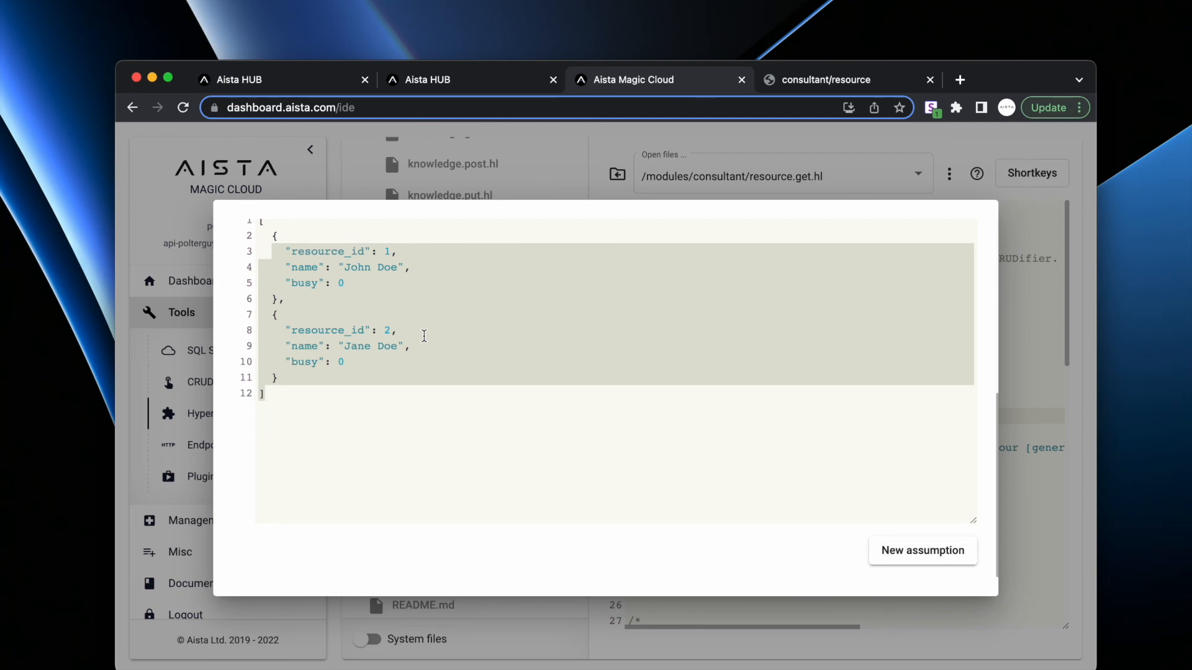
pyautogui.scroll(3, 424, 336)
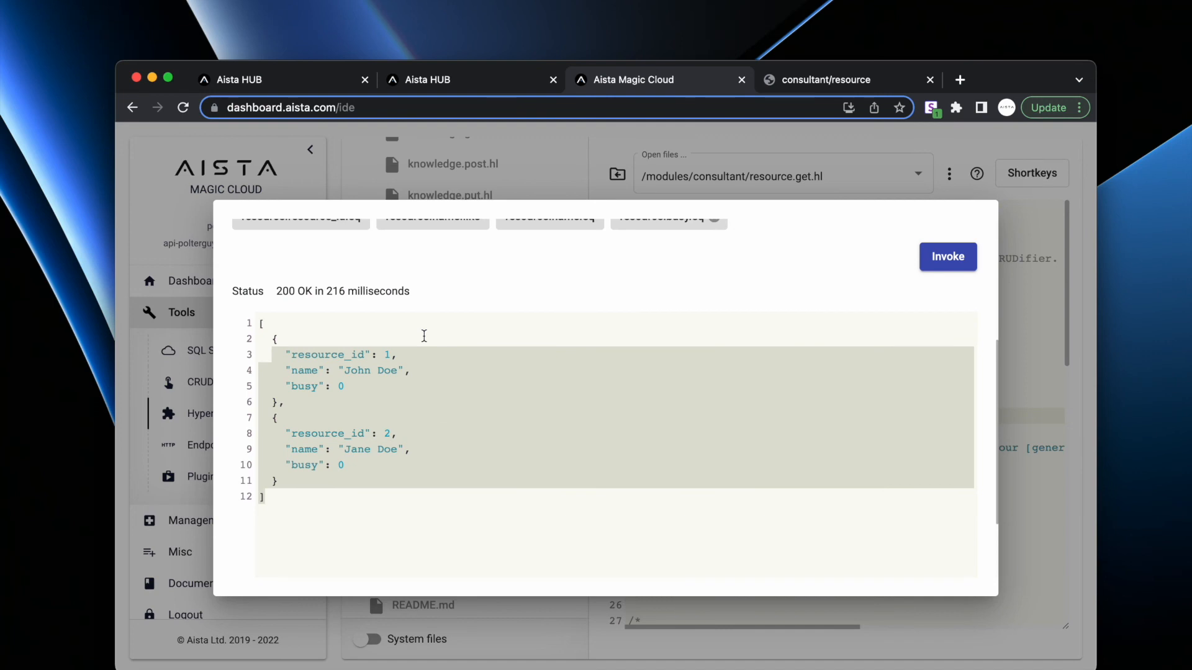